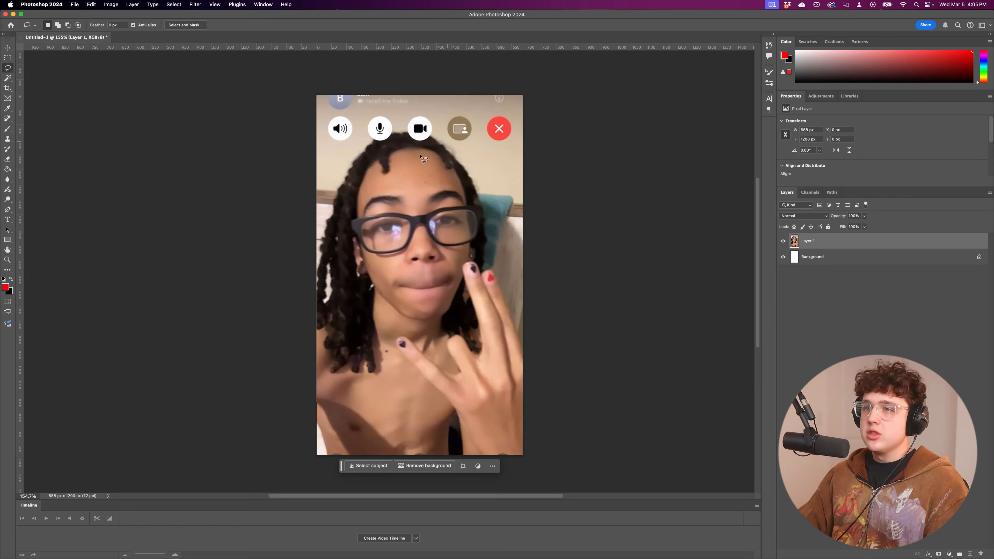
Outline the person's head and hair freehand with the Lasso tool and copy the selection to a new layer.
scroll(422, 158, "up", 1)
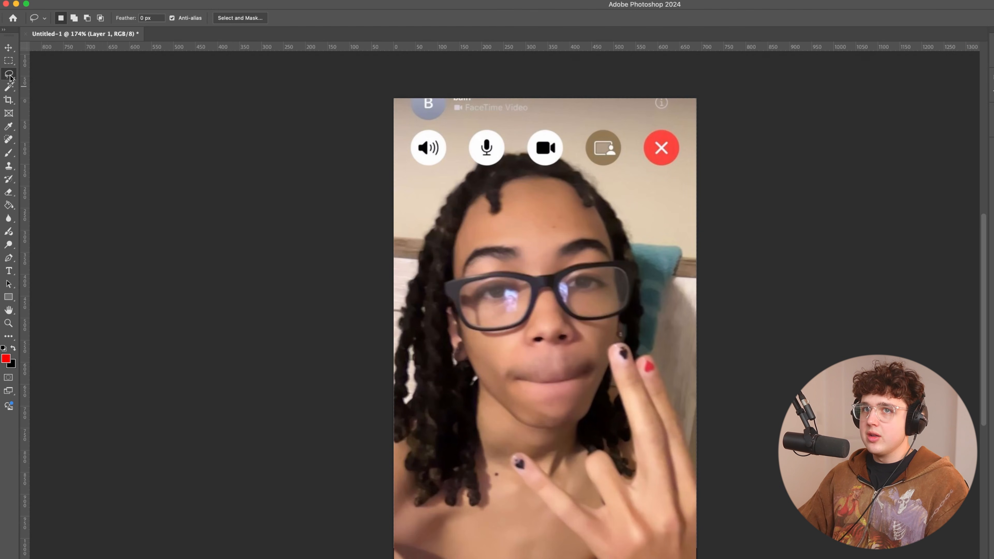
right_click(10, 75)
left_click(34, 81)
left_click_drag(471, 183, 423, 258)
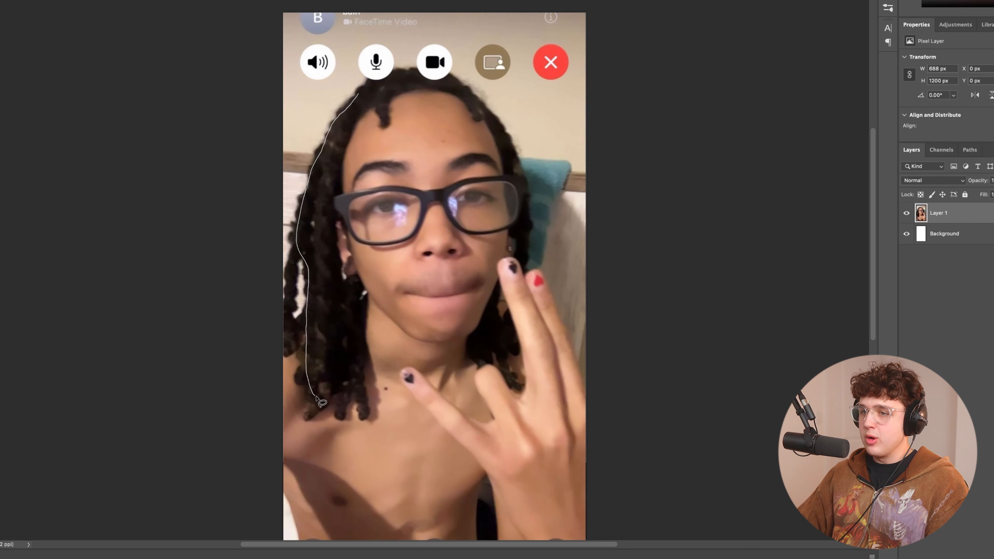
mouse_move(316, 396)
left_mouse_down()
mouse_move(340, 409)
mouse_move(359, 341)
left_mouse_up()
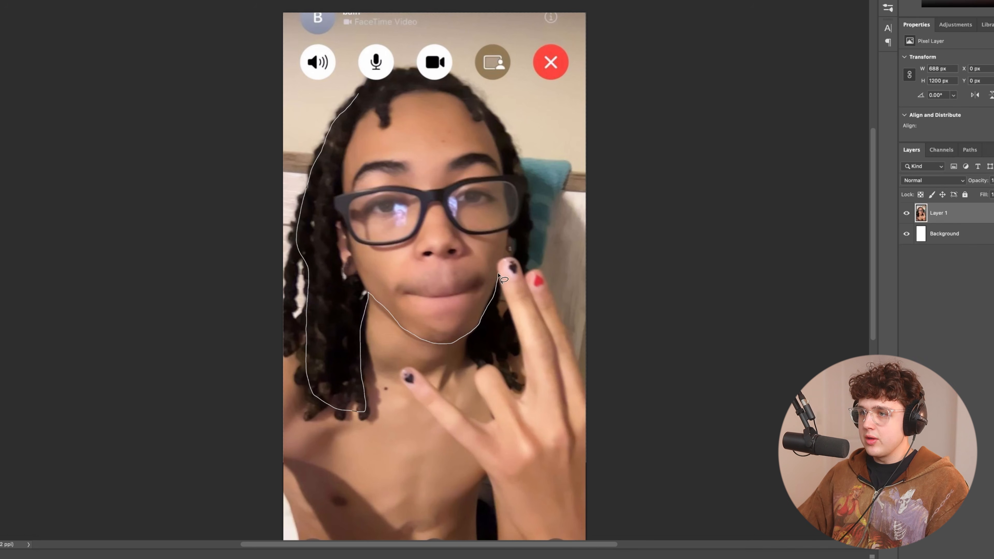
left_click_drag(524, 255, 526, 179)
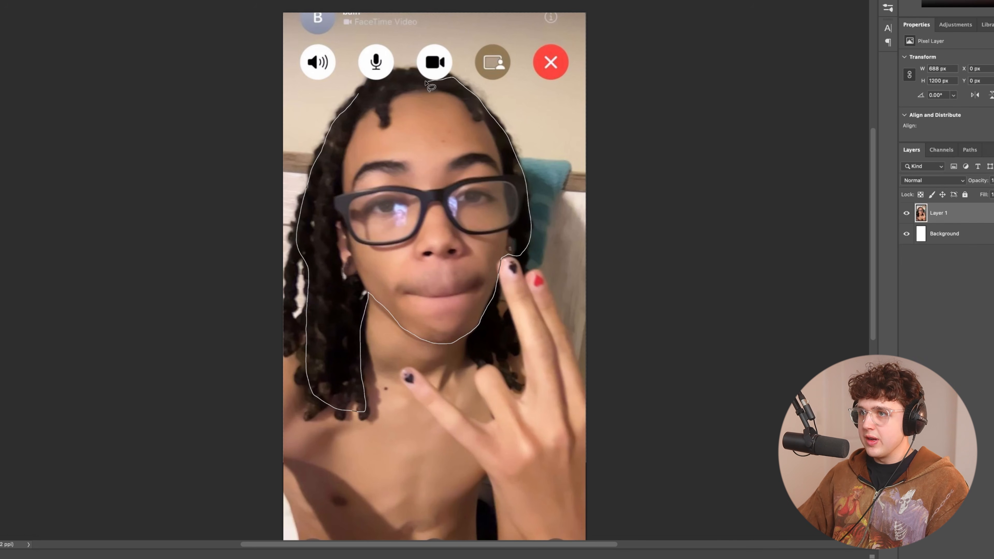
left_click_drag(354, 97, 353, 98)
key("super+j")
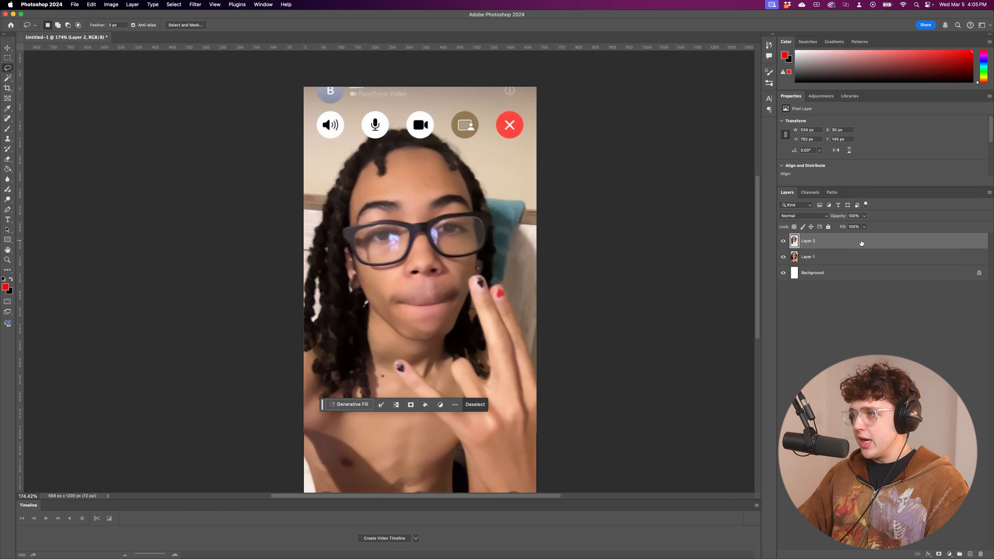
Hide the full photo on Layer 1 so the head cut-out is isolated on the white background.
left_click(783, 257)
scroll(466, 254, "down", 5)
scroll(467, 254, "up", 5)
scroll(497, 260, "down", 5)
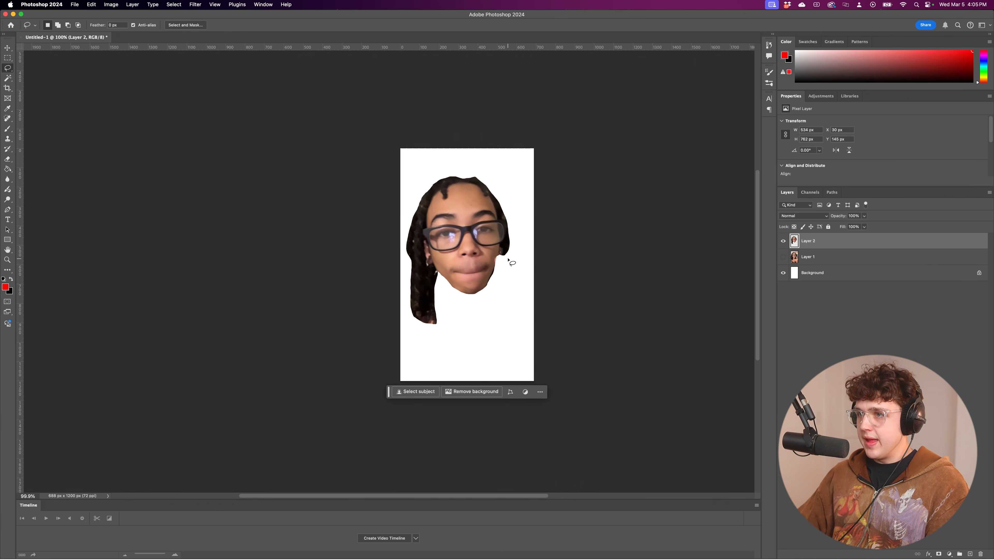
scroll(508, 262, "up", 5)
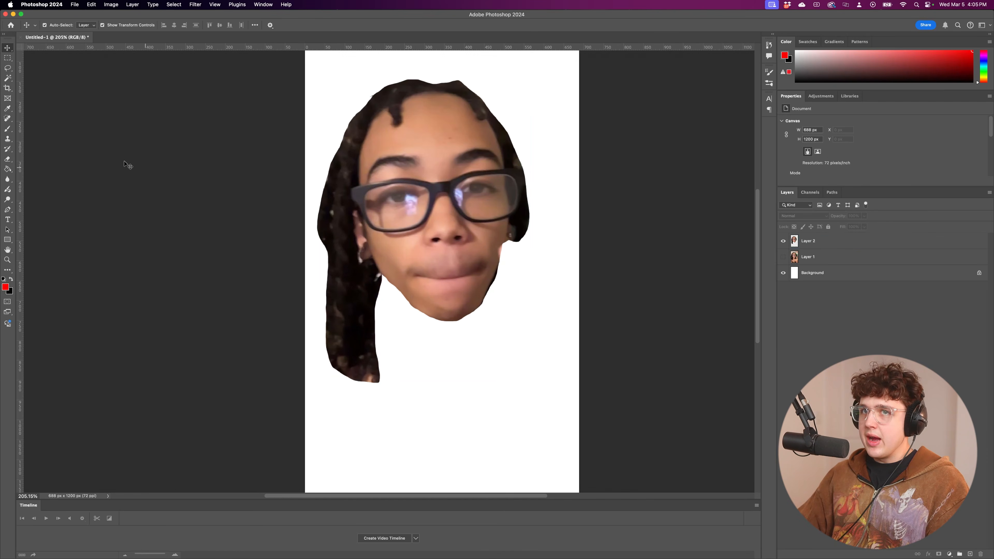
Draw a Pen path around the jaw below the lip line, convert it to a selection, and copy that area of Layer 2 to a new layer.
scroll(676, 316, "up", 2)
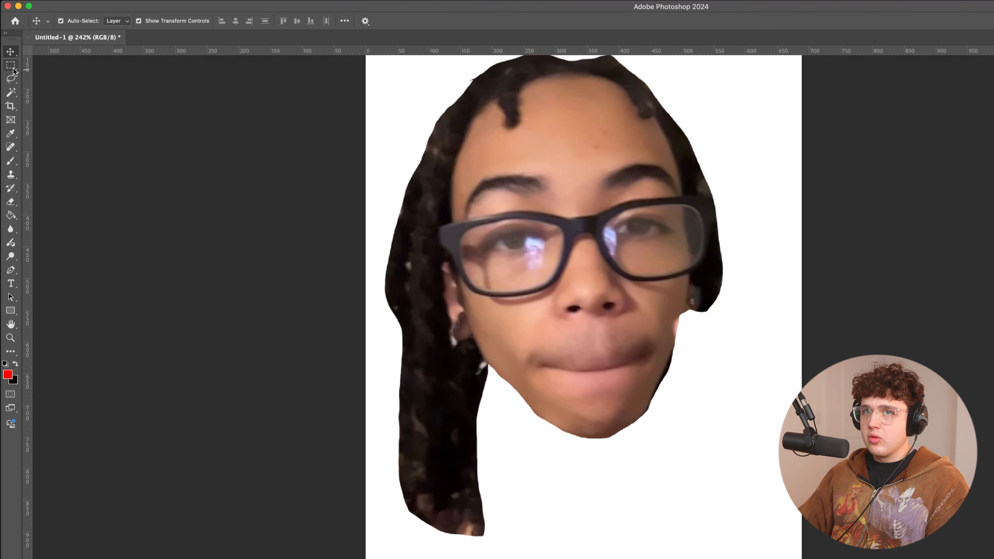
left_click(11, 270)
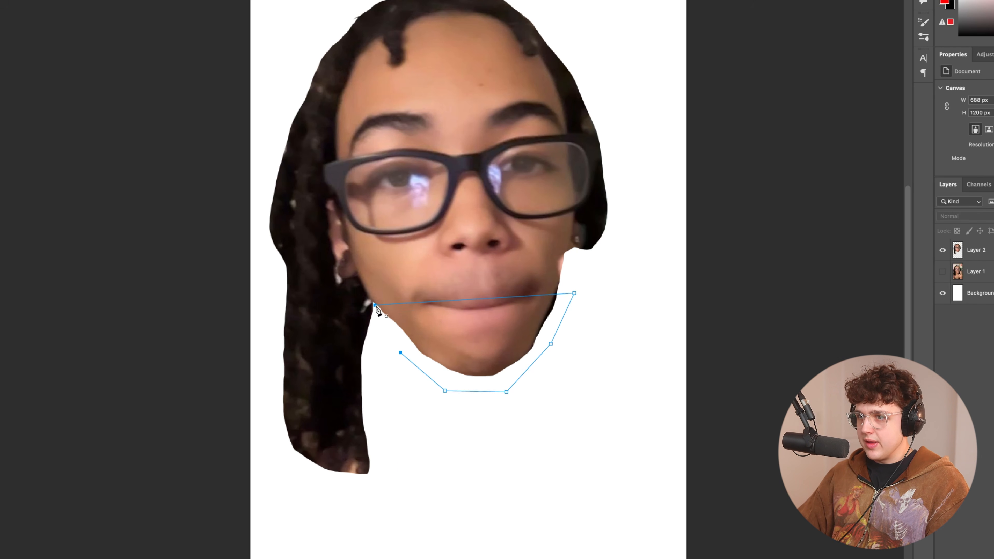
right_click(463, 331)
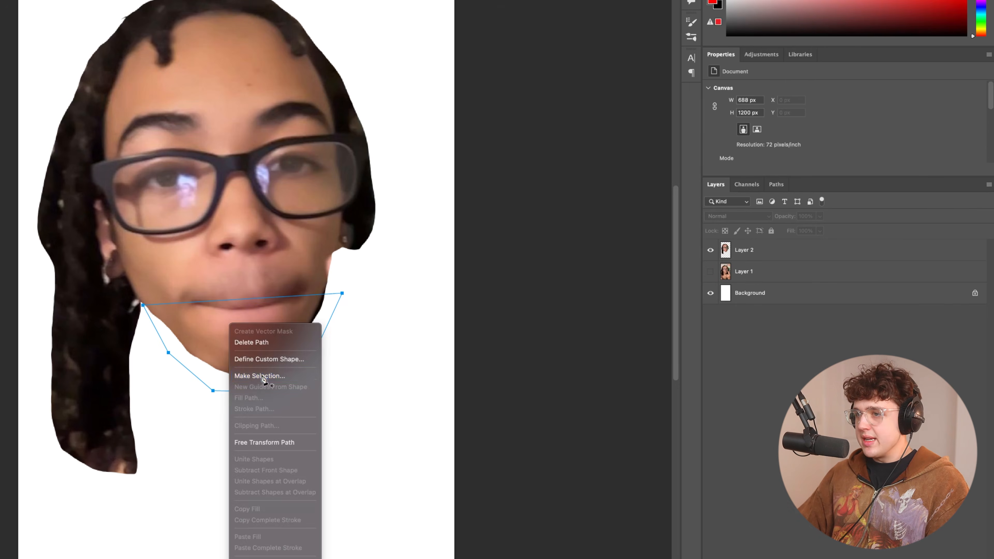
left_click(513, 361)
key("Return")
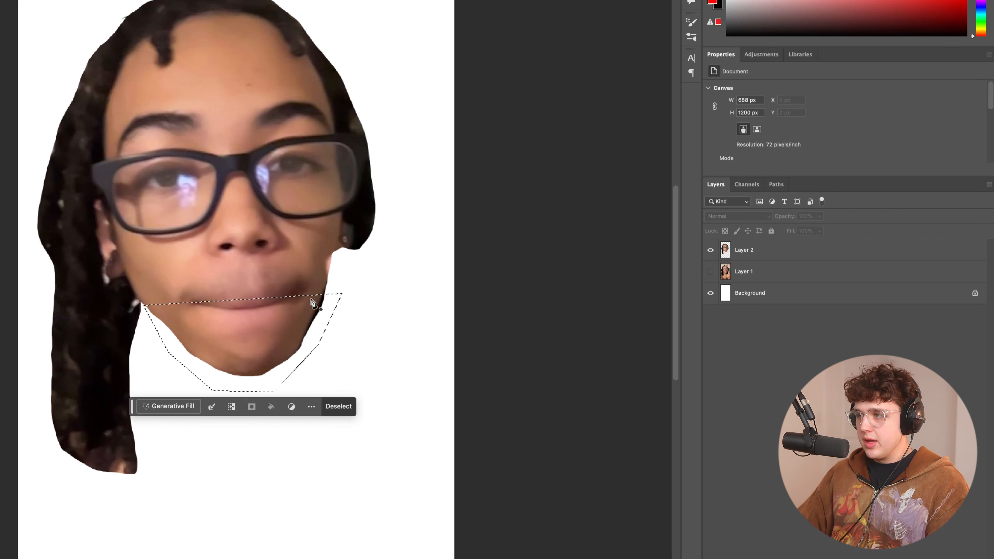
left_click(762, 255)
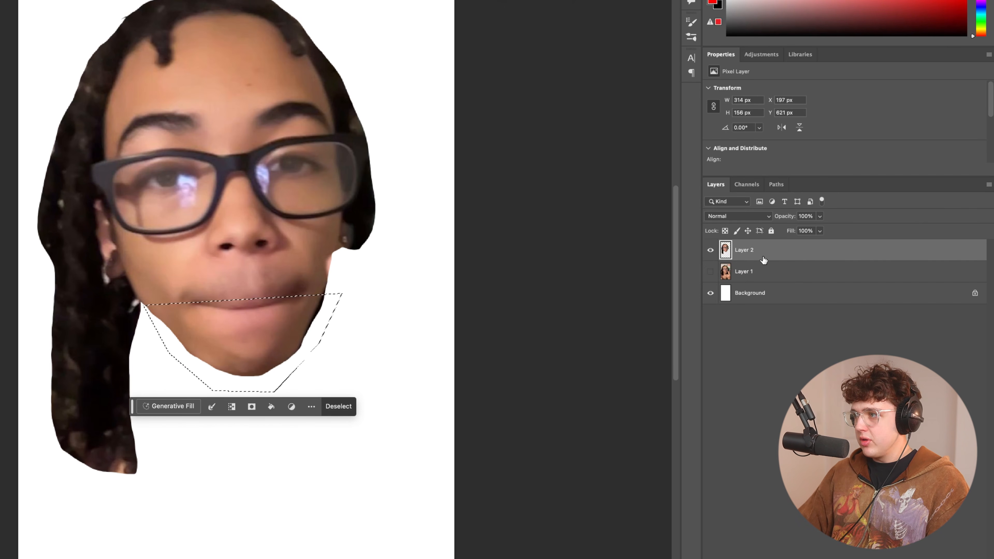
key("ctrl+j")
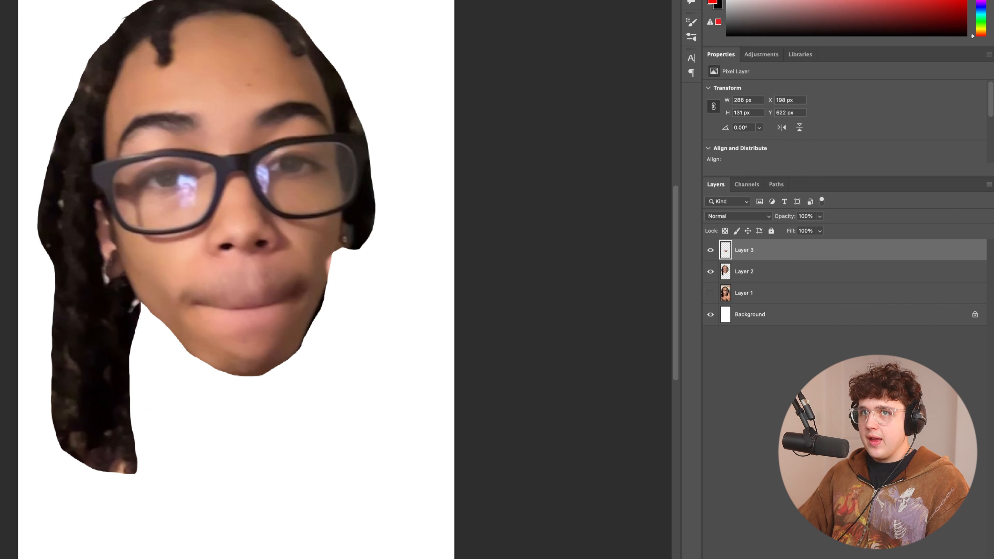
Try moving the copied jaw slightly down from the face, undo the move, and deselect the layer.
left_click_drag(277, 303, 280, 324)
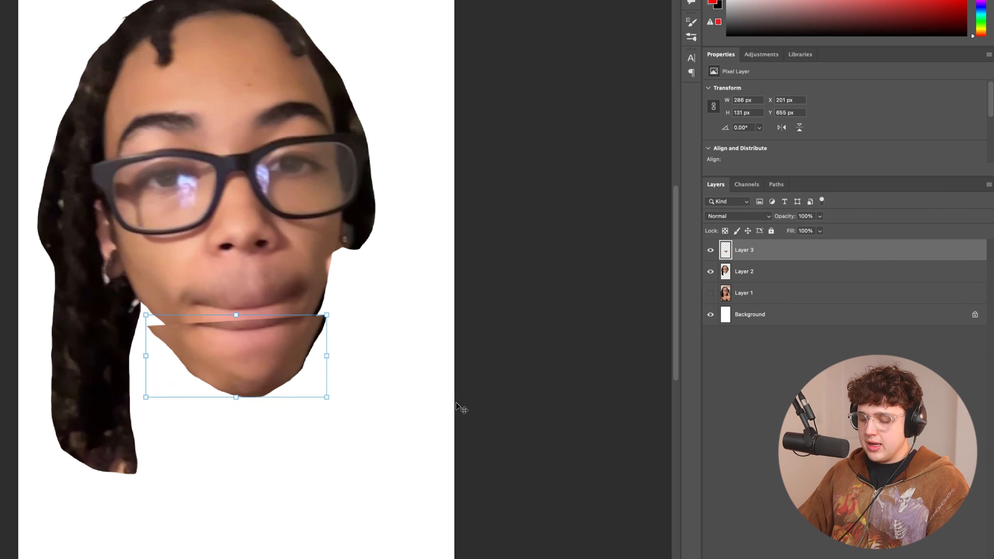
key("super+z")
left_click(488, 397)
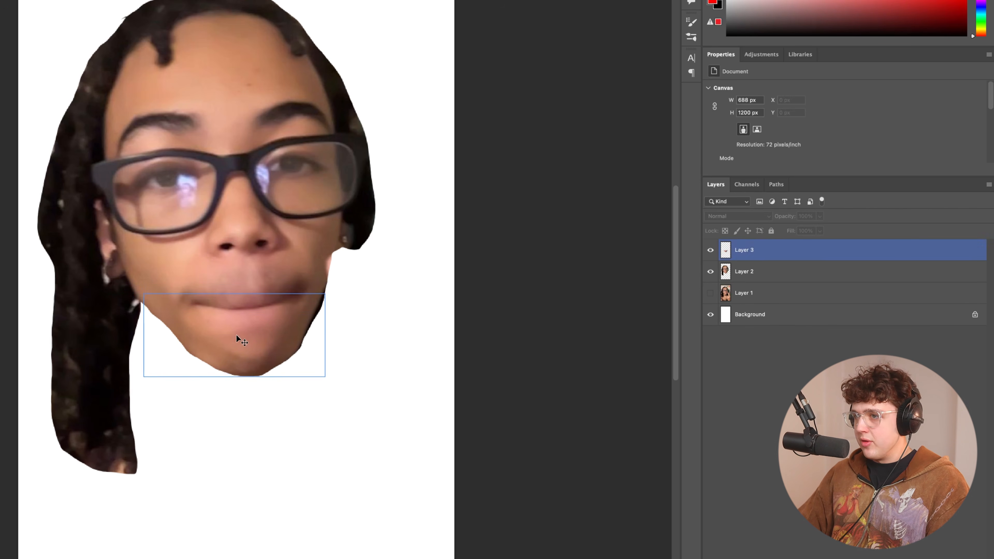
Compare the contents of Layer 3 and Layer 2 by toggling their visibility.
left_click(710, 250)
left_click(710, 250)
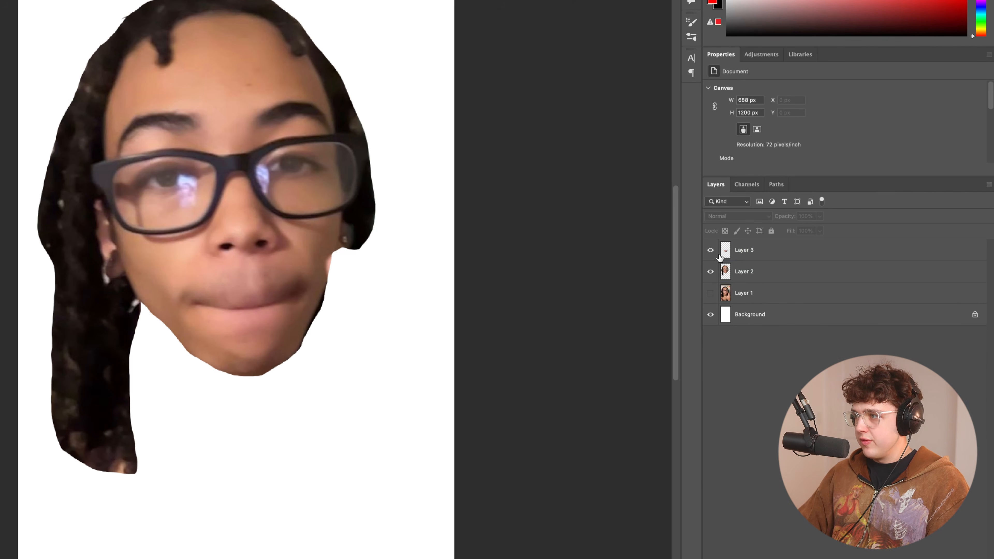
left_click(710, 272)
left_click(710, 272)
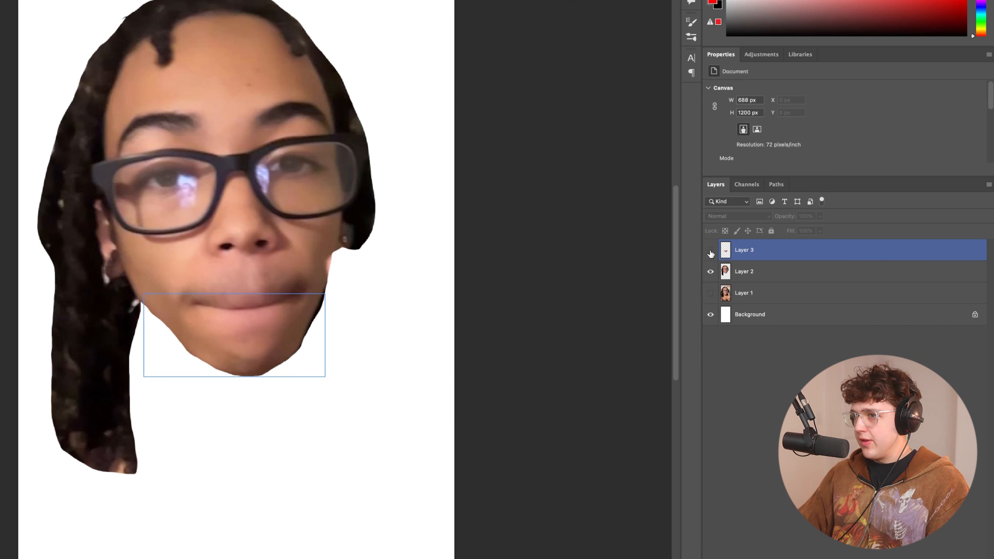
left_click(711, 252)
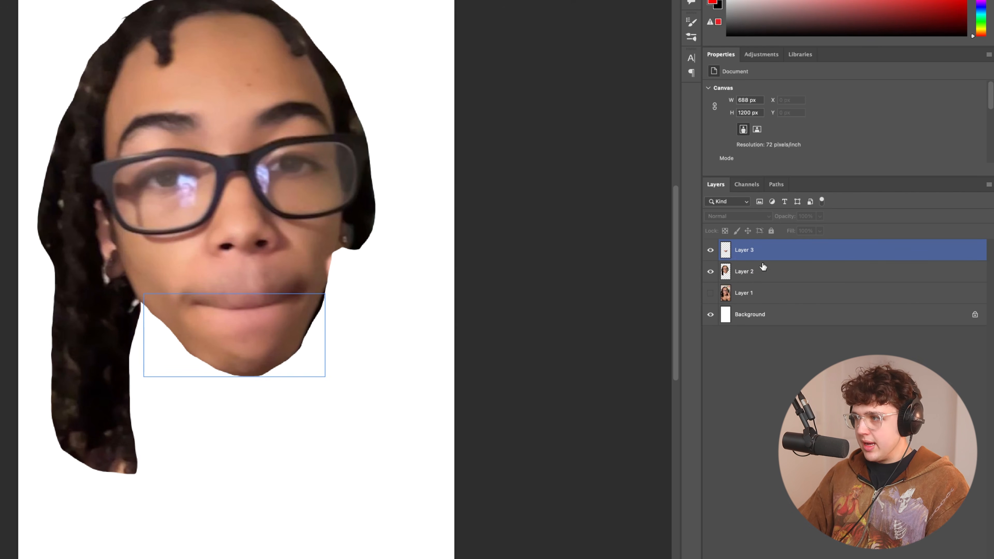
Load the jaw's outline from Layer 3 as a selection, delete that area from Layer 2, and clear the selection.
left_click(726, 251, "super")
left_click(774, 272)
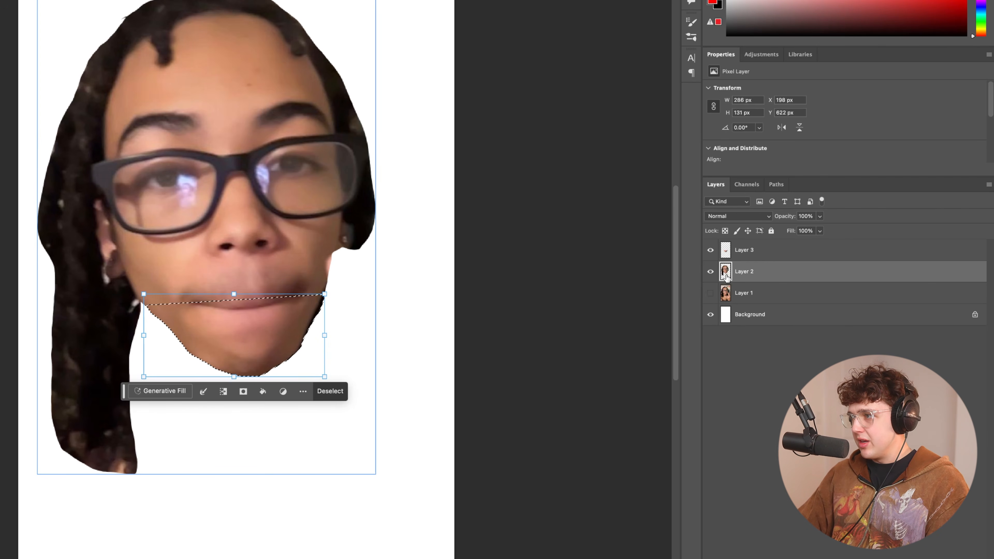
left_click(710, 250)
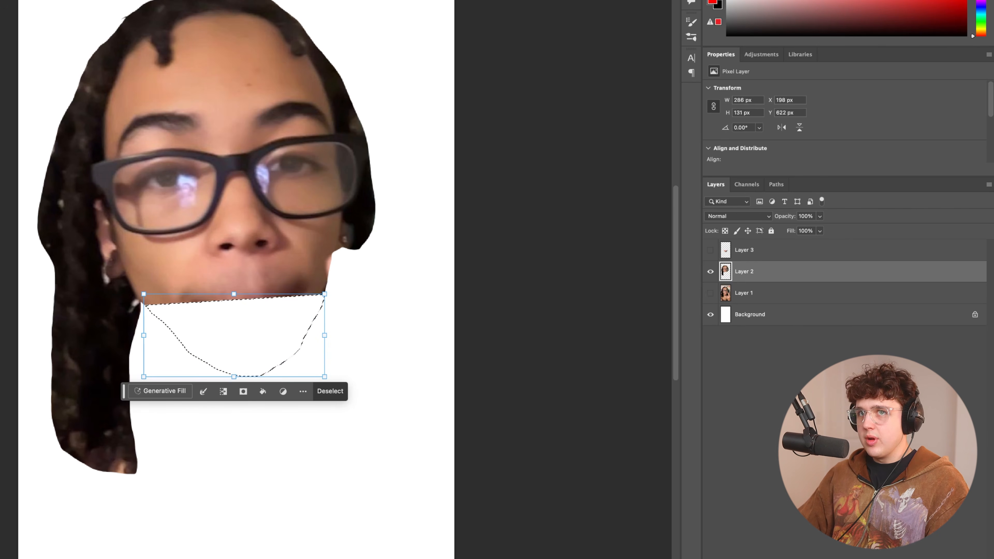
key("super+d")
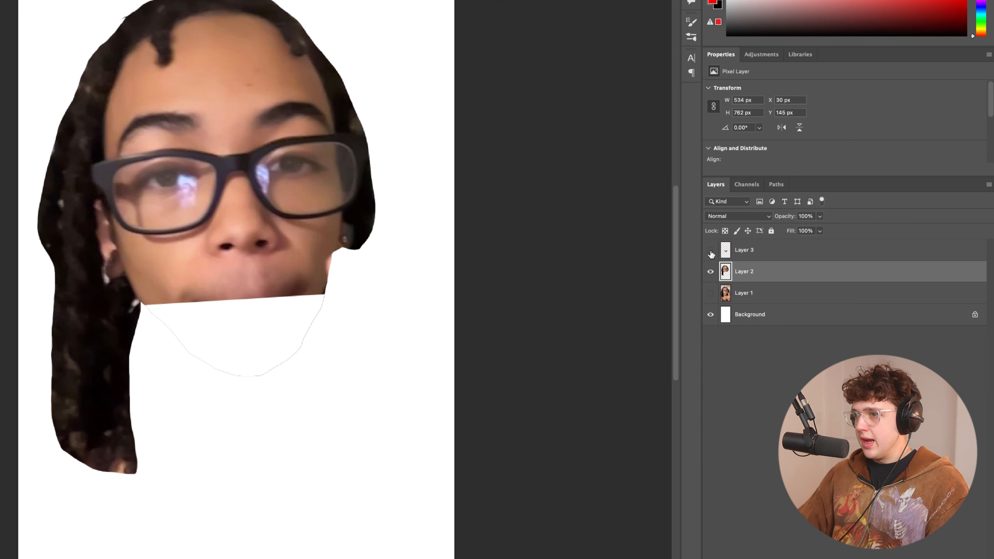
Show Layer 3 again and move the jaw piece well below the face to expose the cut-out area.
left_click(710, 251)
left_click_drag(231, 323, 235, 444)
scroll(202, 346, "up", 5)
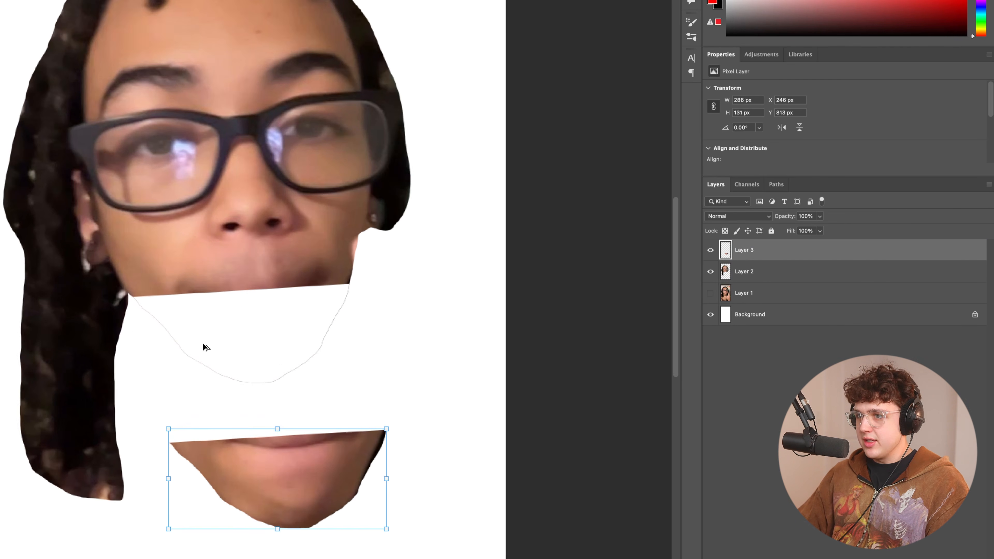
Erase the thin leftover jaw outline and the rough cut edge on Layer 2 with the Eraser tool.
left_click(798, 275)
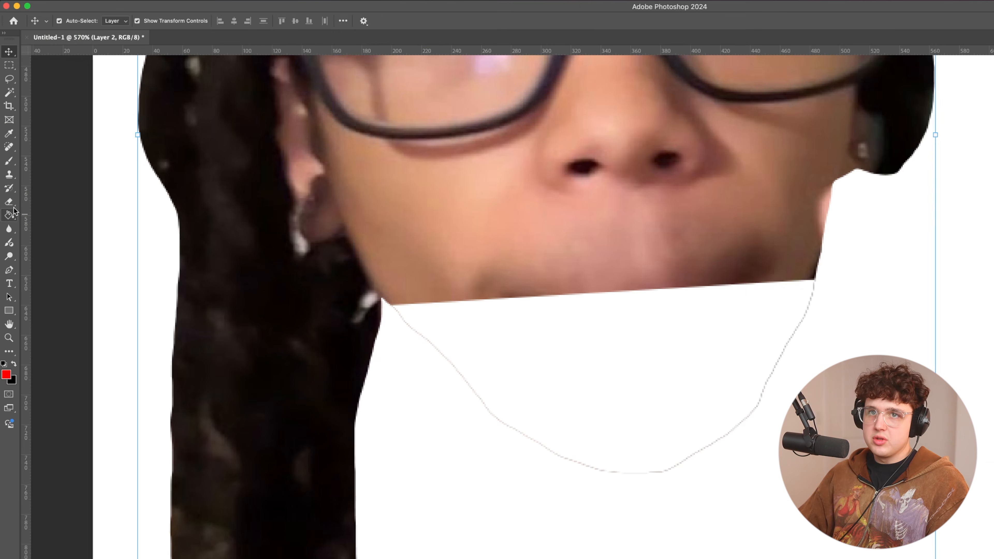
left_click(9, 202)
left_click(74, 20)
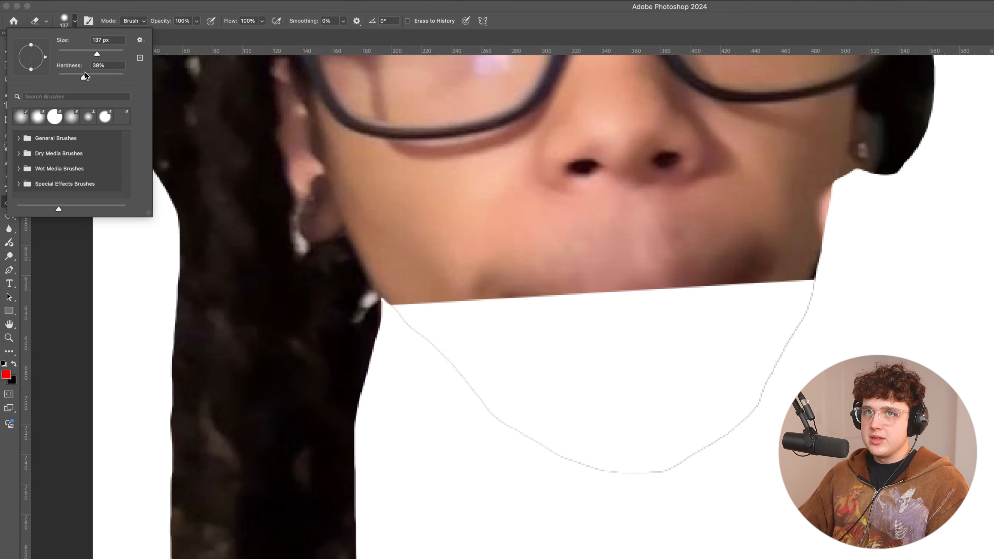
mouse_move(815, 299)
left_mouse_down()
mouse_move(805, 331)
mouse_move(683, 451)
mouse_move(490, 401)
left_mouse_up()
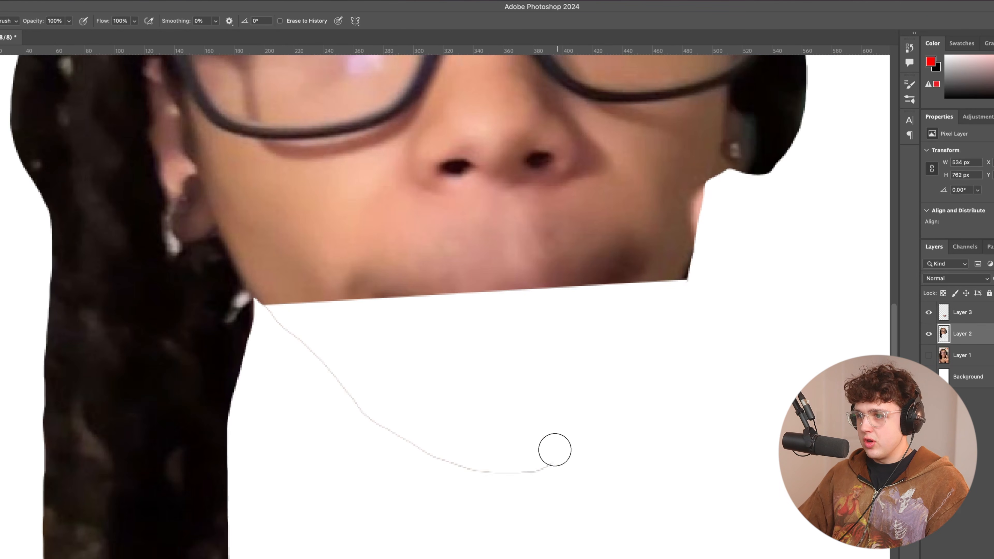
left_click_drag(273, 322, 755, 280)
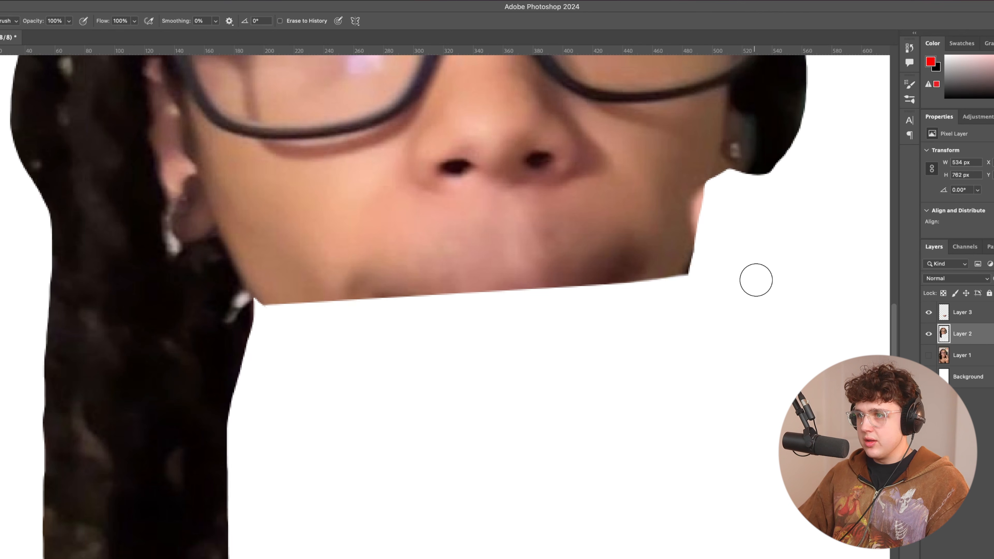
Position the jaw piece on Layer 3 just beneath the upper face, leaving a narrow gap at the mouth line.
key("super+0")
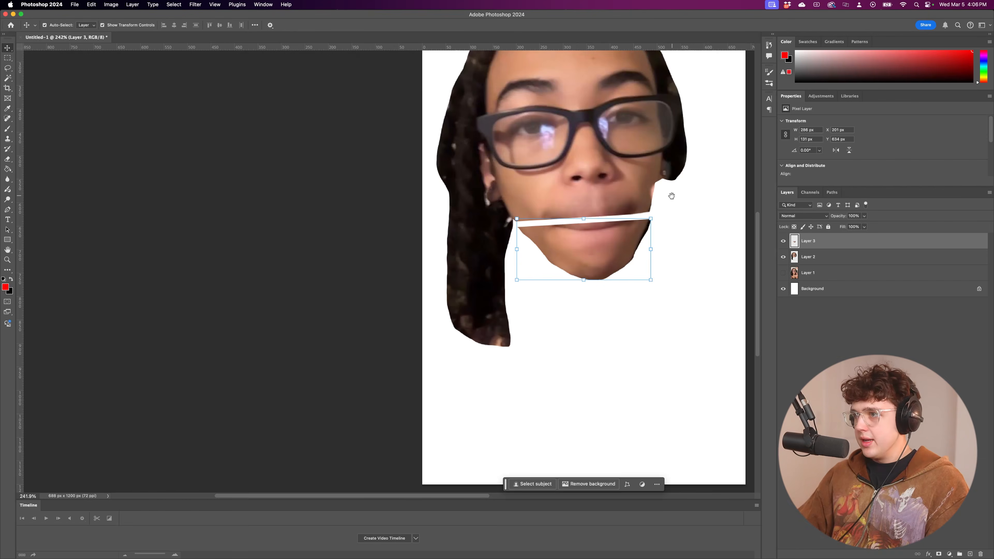
scroll(665, 195, "right", 5)
scroll(438, 318, "up", 2)
mouse_move(438, 318)
left_mouse_down()
mouse_move(440, 330)
mouse_move(436, 321)
left_mouse_up()
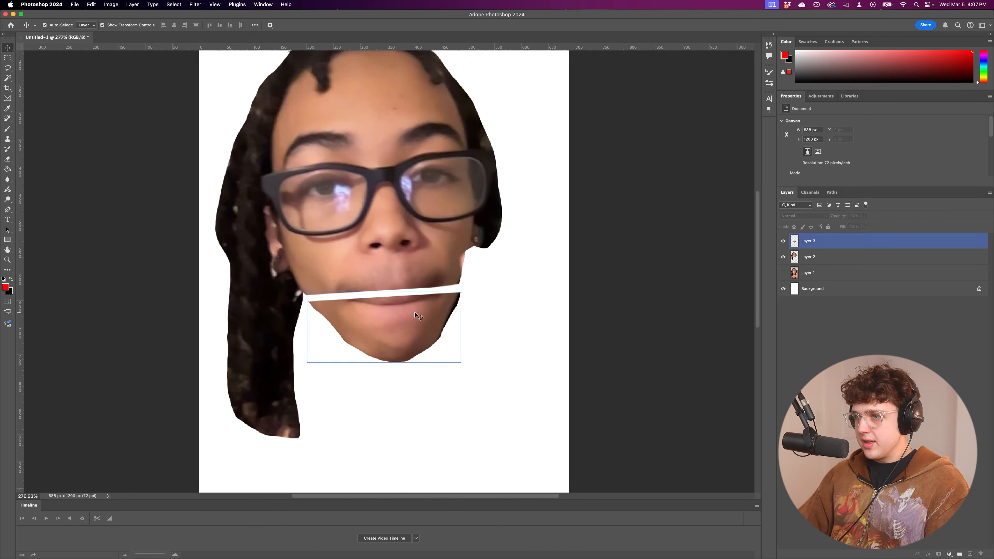
left_click_drag(415, 312, 416, 316)
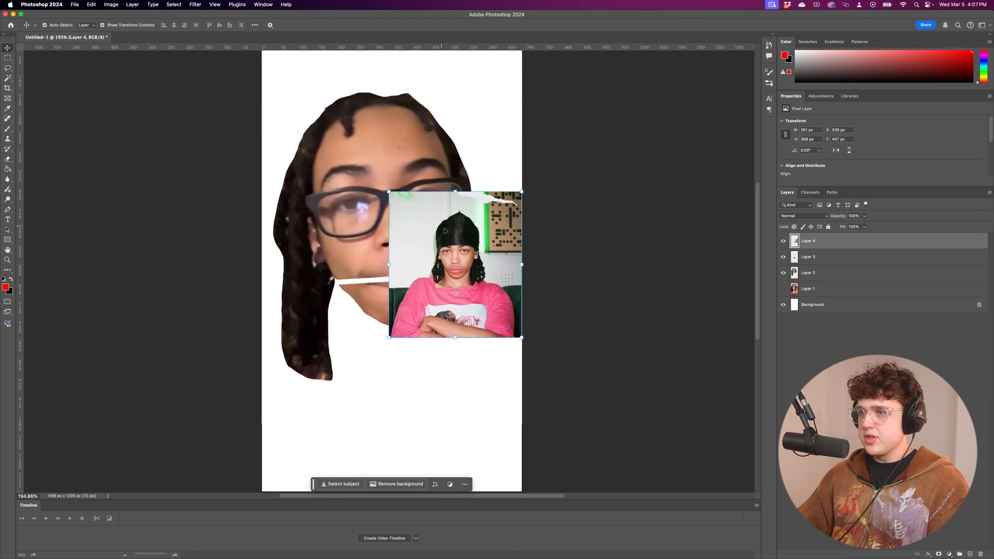
Enlarge the second portrait photo on Layer 4 to about 169% and position it over the lower face.
left_click_drag(461, 202, 345, 181)
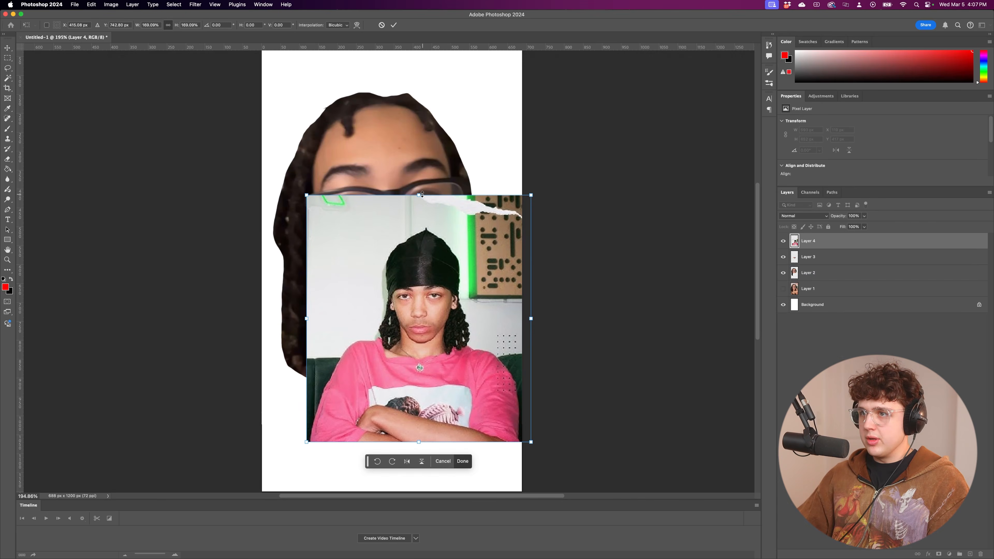
left_click_drag(418, 195, 419, 81)
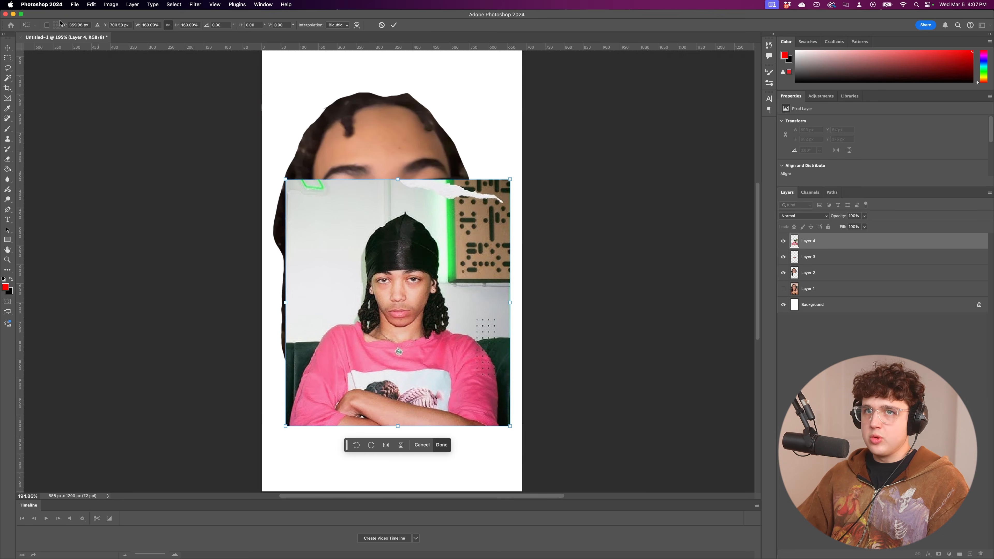
left_click(7, 50)
Trim Layer 4 to the area around the head by deleting the surrounding parts of the photo with rectangular marquee selections.
left_click(7, 57)
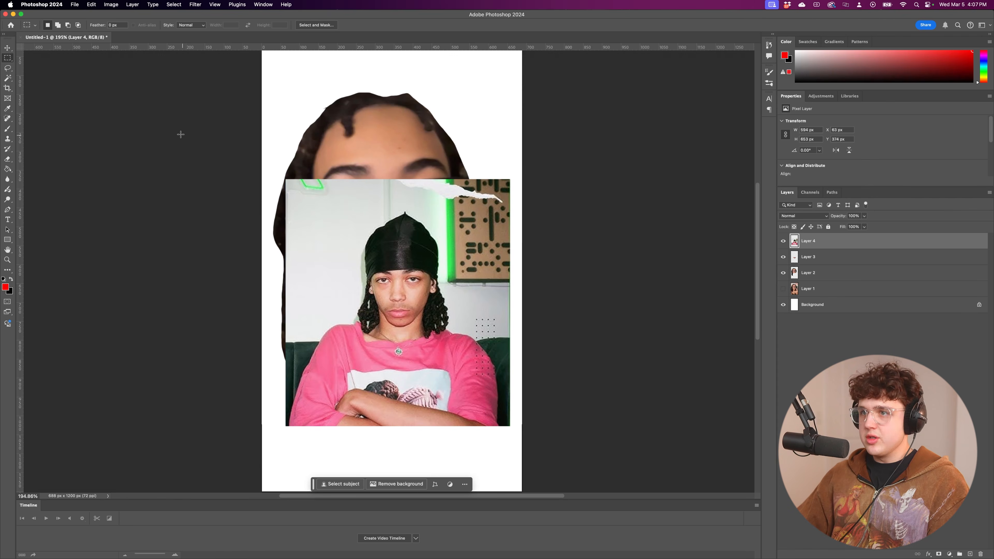
left_click_drag(180, 133, 453, 475)
key("Delete")
key("super+d")
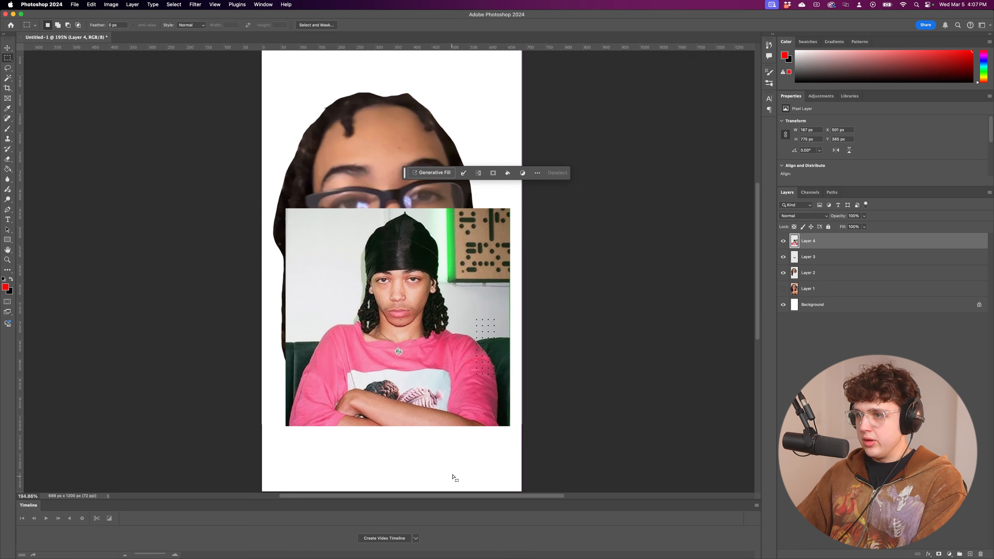
key("Delete")
mouse_move(234, 172)
left_mouse_down()
mouse_move(307, 485)
mouse_move(355, 488)
mouse_move(500, 356)
mouse_move(494, 340)
left_mouse_up()
key("Delete")
key("Delete")
key("cmd+d")
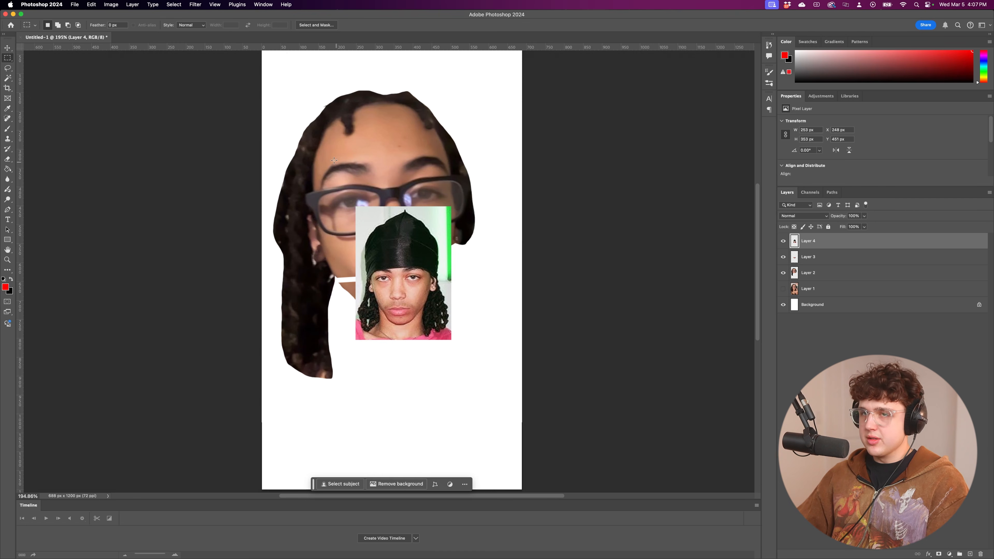
Enlarge the trimmed portrait on Layer 4 to about 335 × 466 px and hide Layers 2 and 3.
key("v")
key("super+t")
left_click_drag(444, 207, 458, 163)
key("Return")
left_click_drag(783, 273, 783, 257)
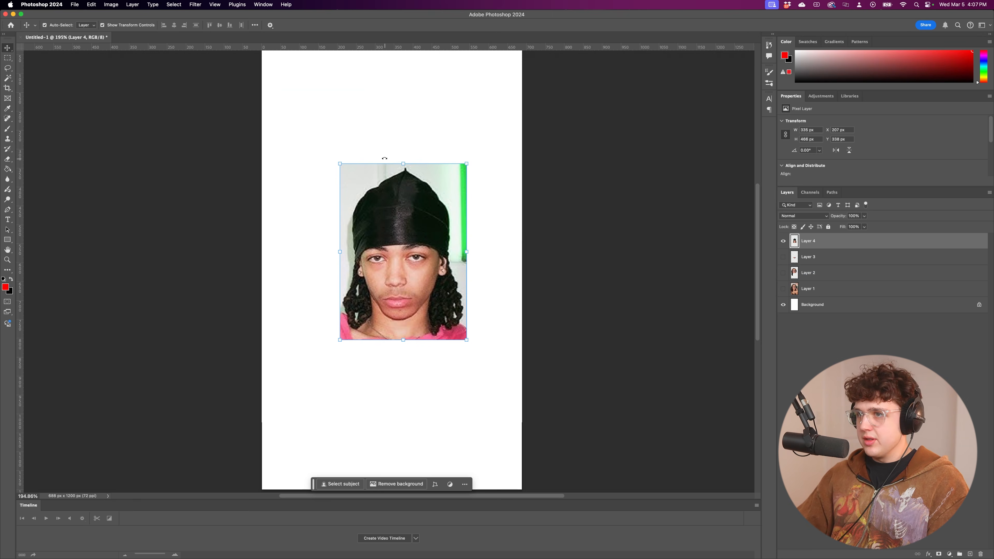
Enlarge the portrait on Layer 4 to nearly the canvas width and position it within the canvas.
left_click_drag(403, 163, 403, 56)
left_click_drag(400, 233, 392, 295)
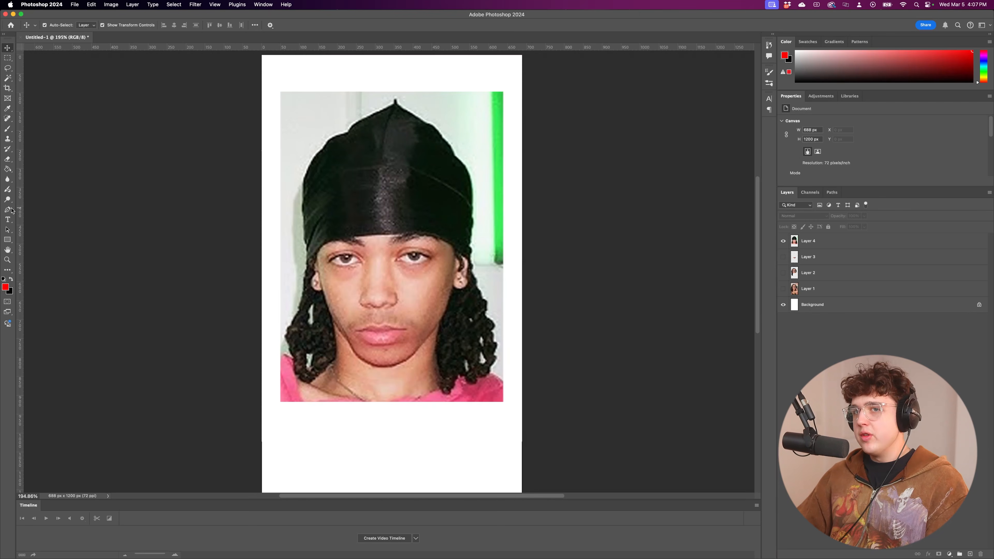
Trace a closed Pen path around the head in the portrait, following the durag, the hair on both sides and the jawline.
left_click(7, 209)
scroll(393, 104, "up", 5)
left_click(400, 95)
left_click(402, 105)
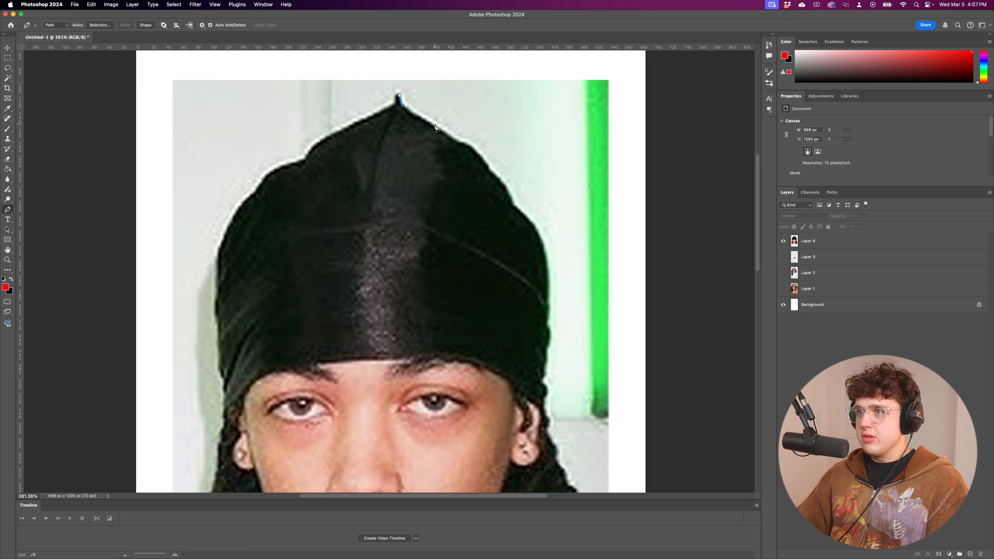
left_click(486, 164)
left_click(502, 181)
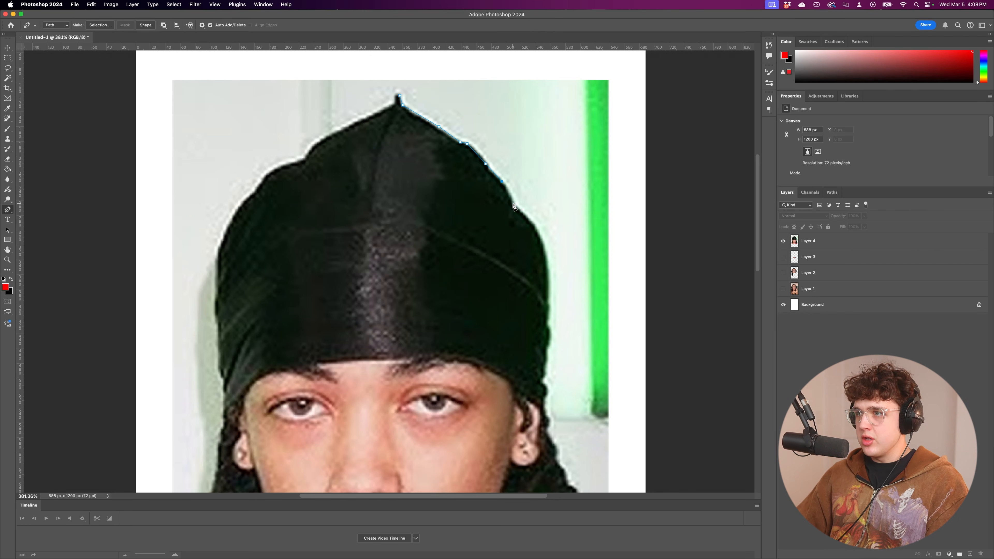
left_click(546, 257)
scroll(546, 235, "down", 3)
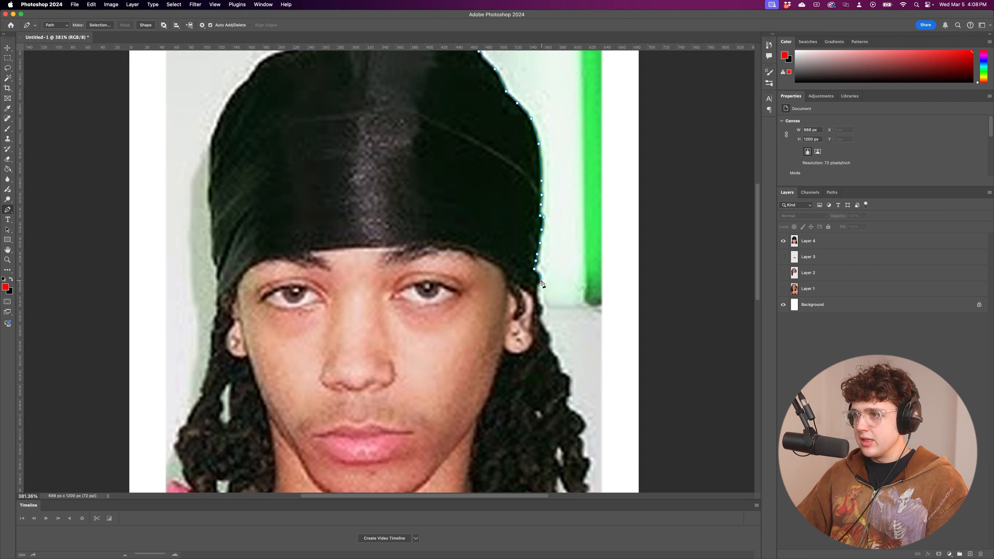
left_click(538, 290)
left_click_drag(555, 311, 516, 137)
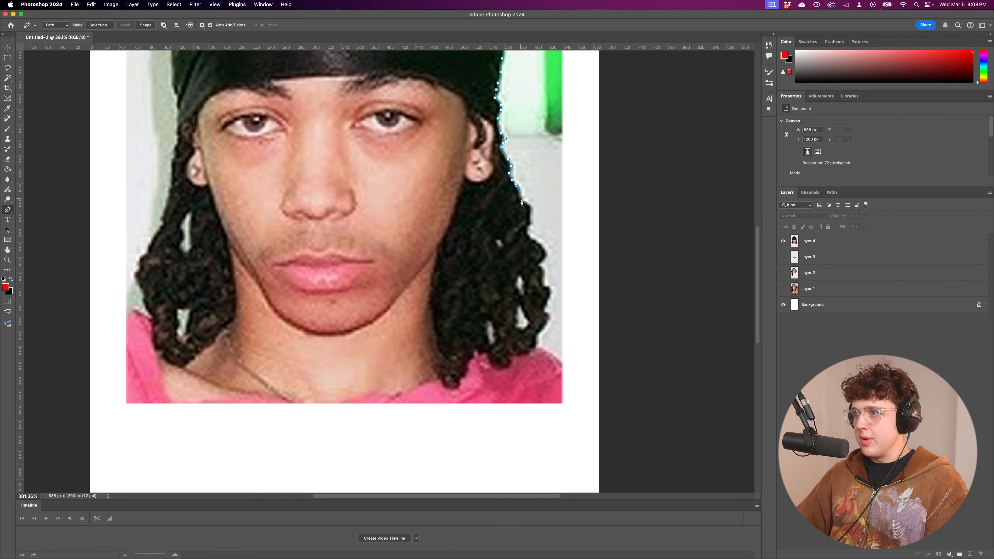
left_click(531, 208)
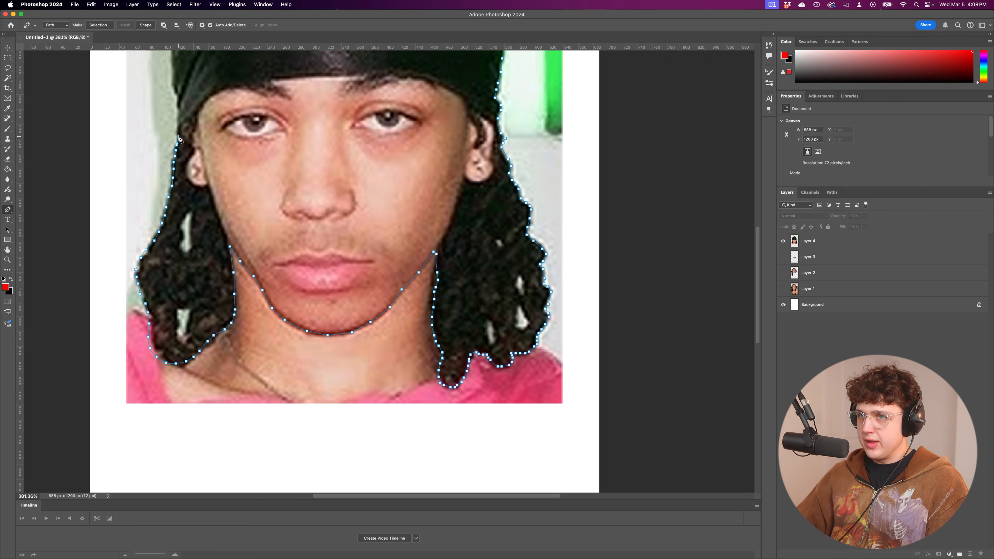
left_click_drag(178, 119, 296, 293)
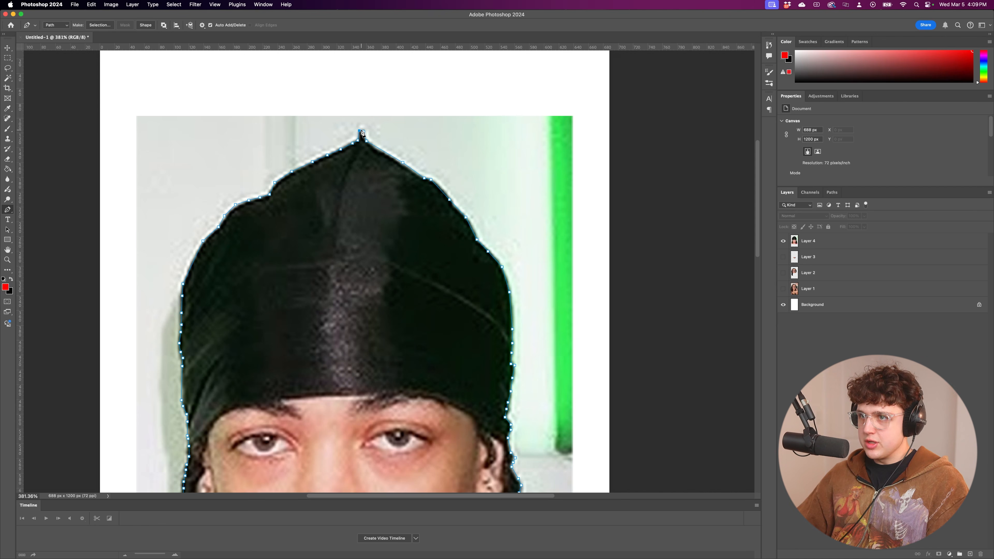
Convert the head path to a selection, invert it, delete the photo background from Layer 4 and deselect.
right_click(365, 168)
left_click(388, 211)
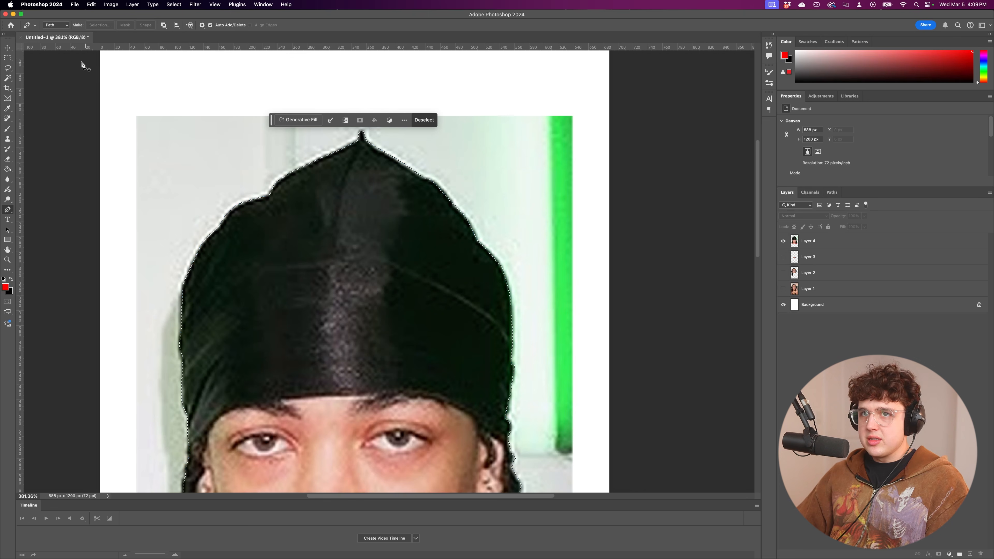
right_click(298, 237)
left_click(310, 253)
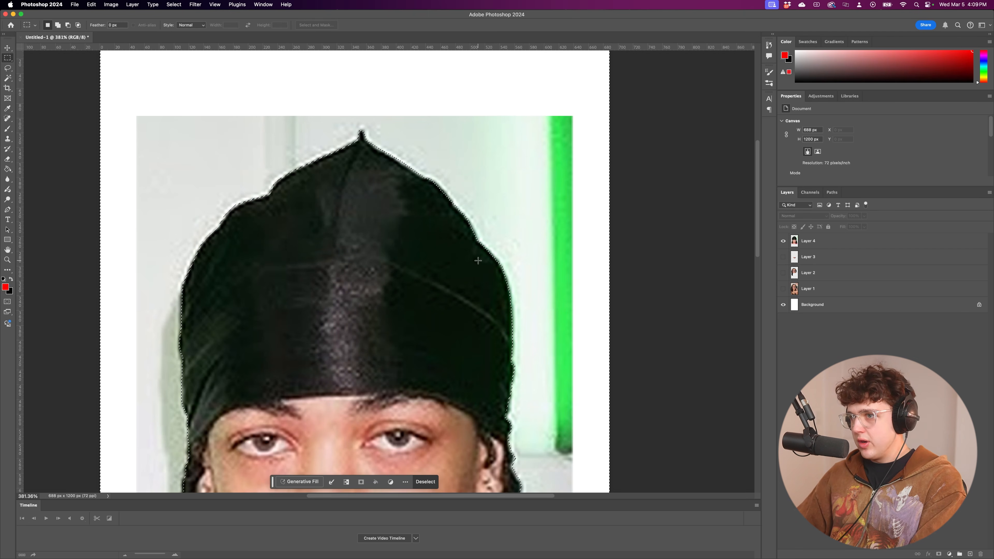
left_click(877, 242)
key("Delete")
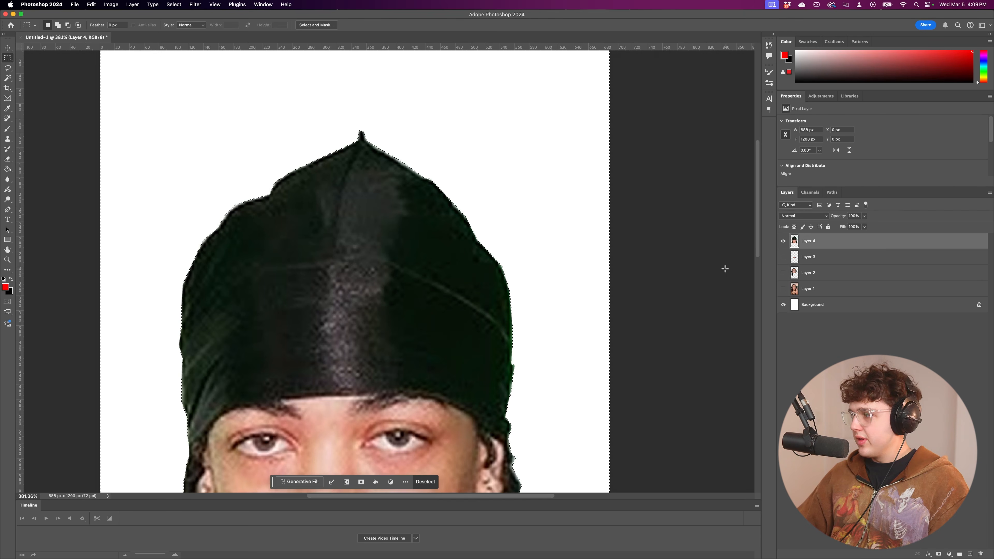
scroll(580, 279, "down", 3)
scroll(580, 279, "down", 3)
left_click_drag(608, 259, 527, 174)
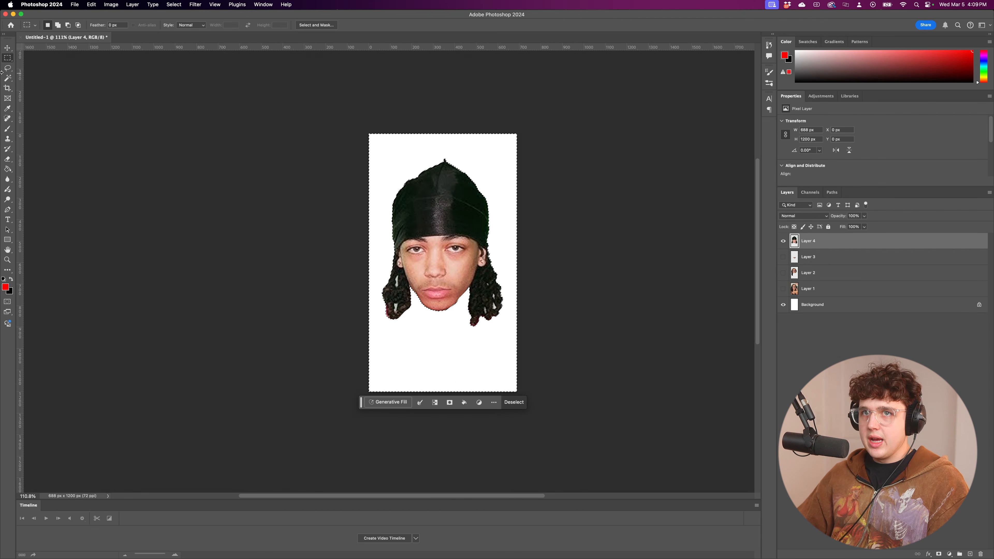
key("ctrl+d")
Erase the small pointed tip at the top of the durag on Layer 4.
key("ctrl+0")
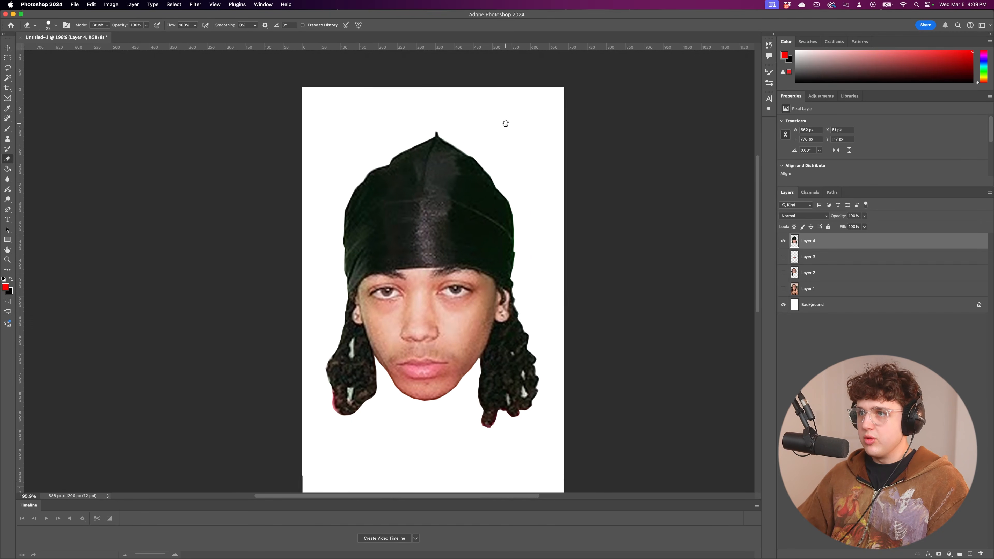
left_click_drag(506, 123, 503, 126)
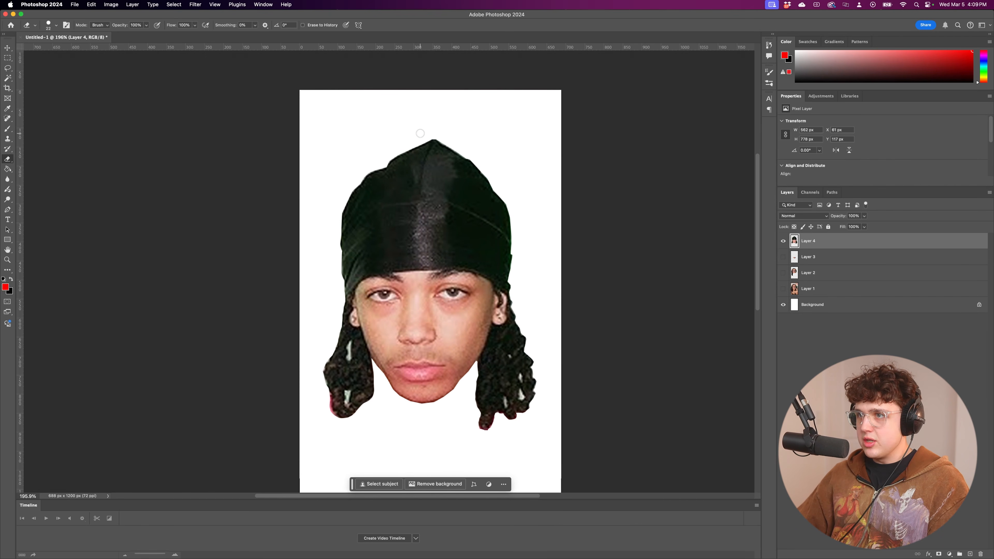
scroll(483, 134, "down", 5)
scroll(500, 272, "up", 6)
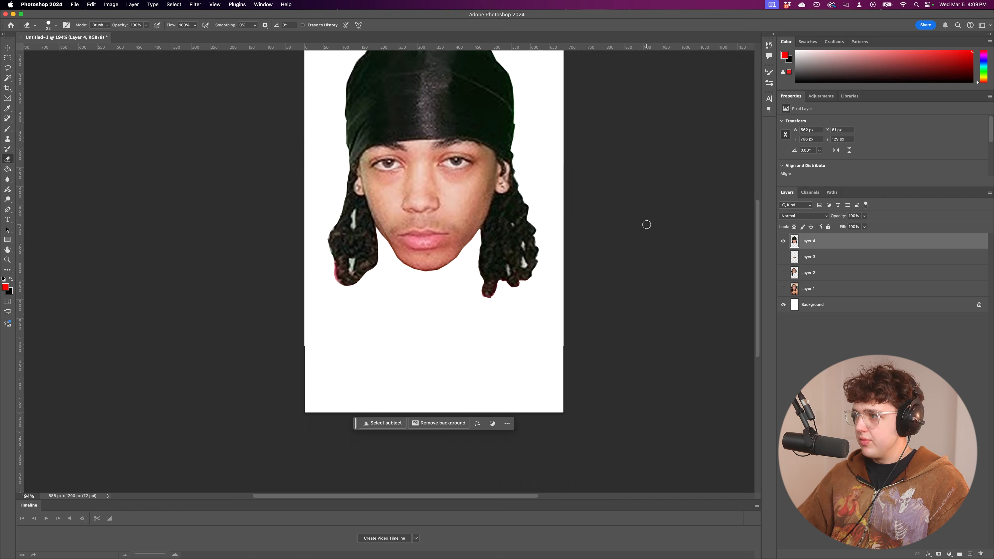
Compare the new head cut-out on Layer 4 with the earlier pieces on Layers 2 and 3 by toggling their visibility.
left_click(783, 241)
left_click(783, 273)
left_click(782, 262)
left_click_drag(530, 174, 528, 233)
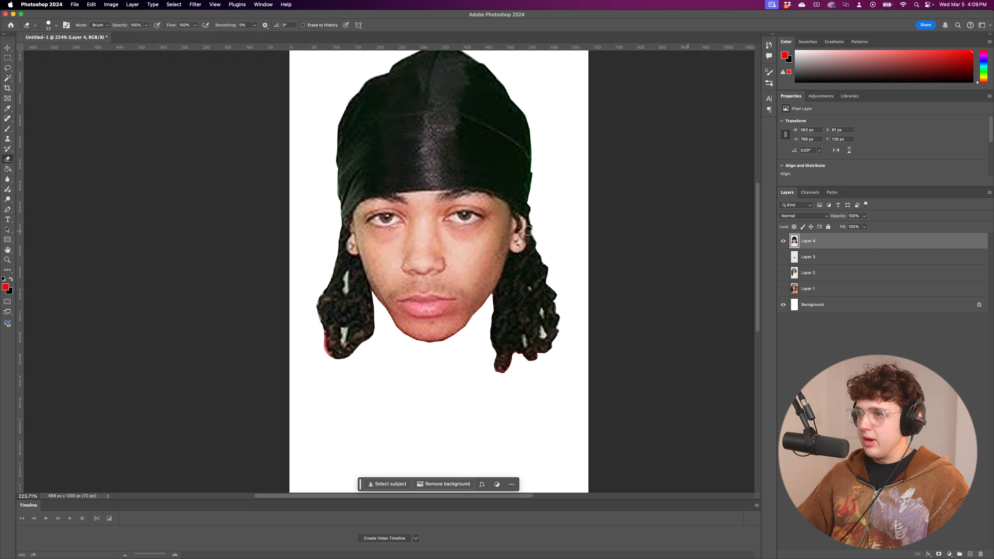
scroll(526, 233, "up", 3)
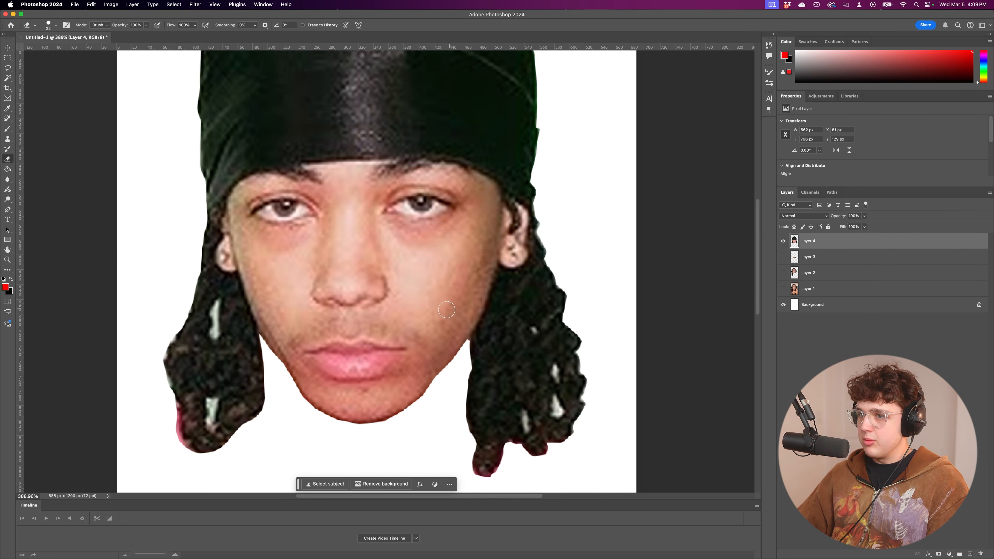
scroll(447, 310, "down", 5)
left_click(783, 240)
left_click(783, 257)
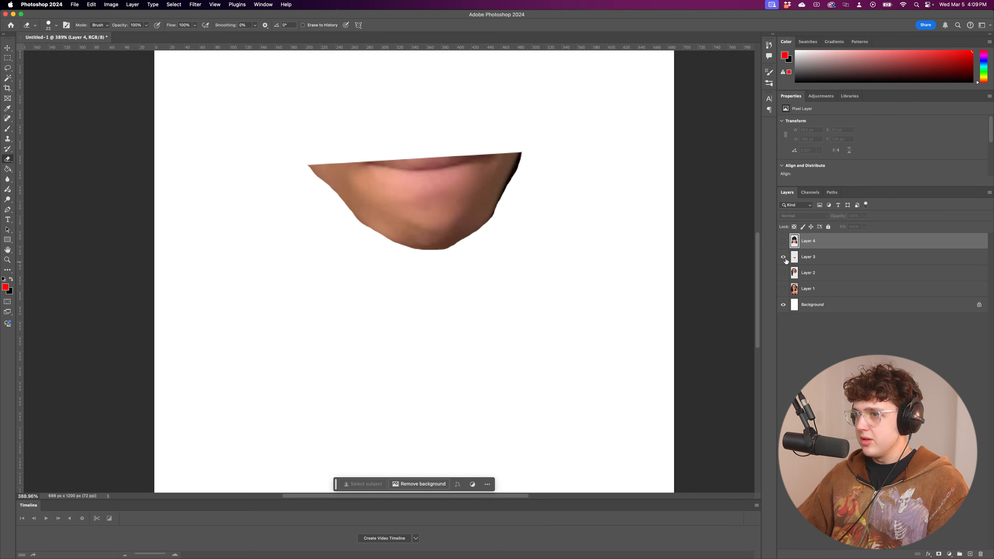
left_click(783, 273)
left_click(784, 273)
left_click(783, 257)
left_click(783, 241)
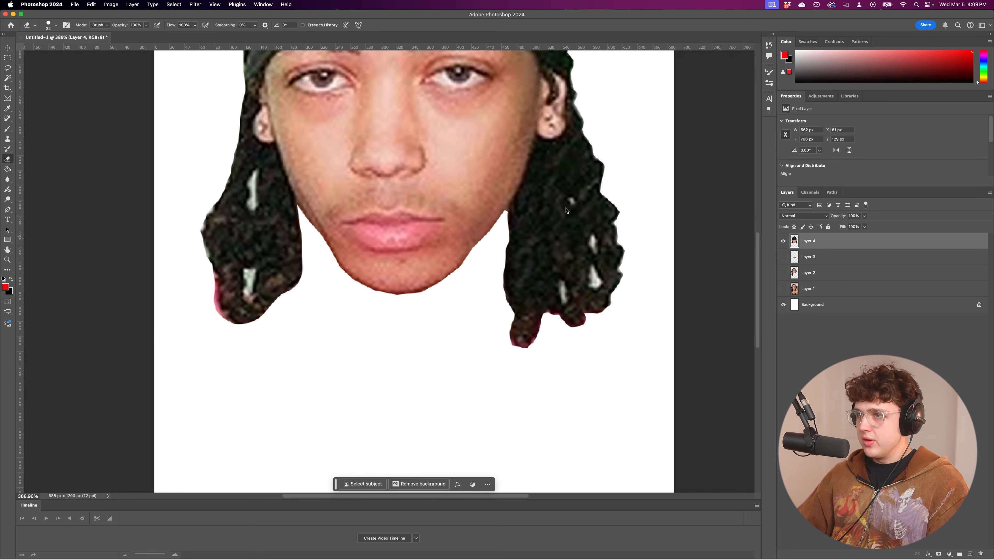
Separate the jaw below Layer 4's mouth line with a rectangular selection, leaving a narrow gap, and copy it to a new layer.
scroll(433, 180, "up", 1)
left_click_drag(380, 234, 370, 306)
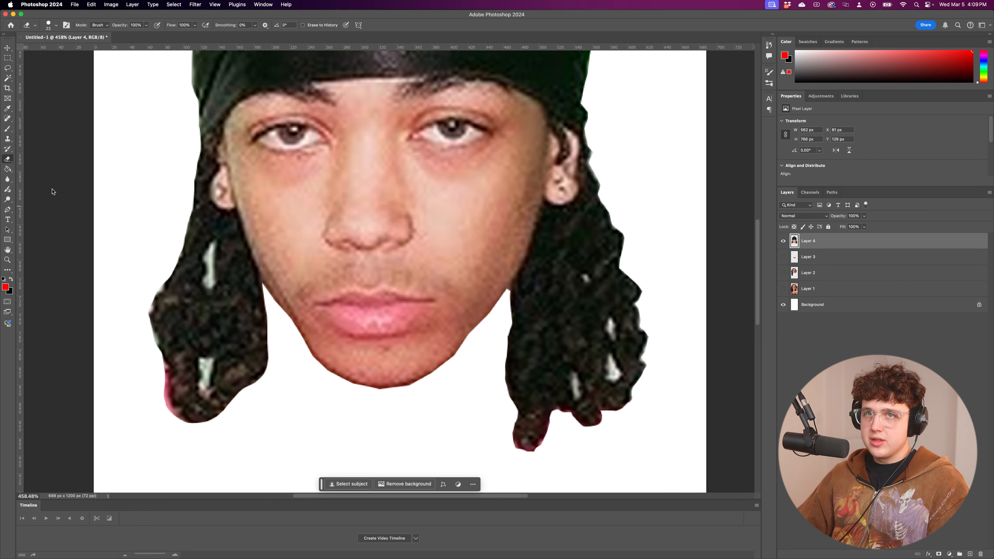
left_click(8, 58)
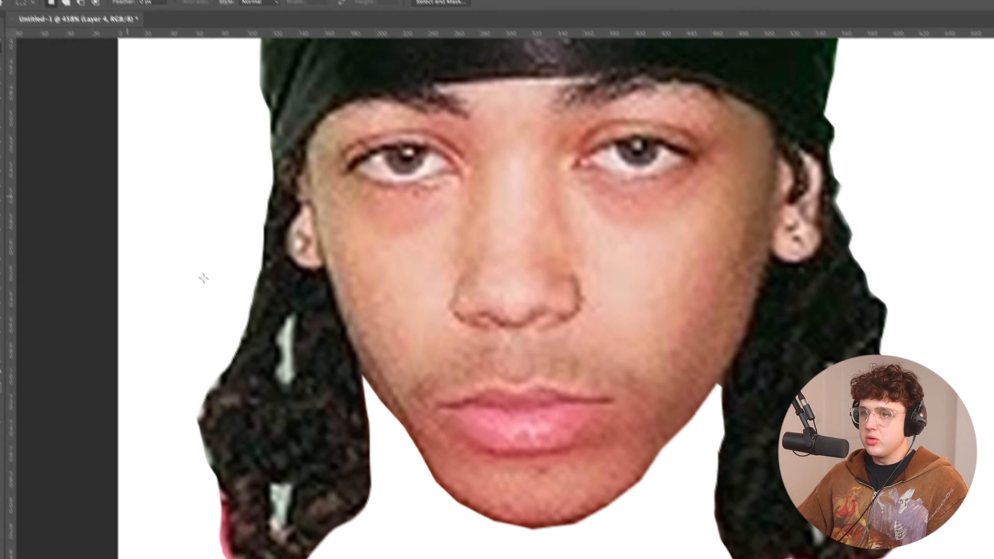
left_click_drag(328, 529, 670, 397)
left_click_drag(636, 333, 650, 334)
key("v")
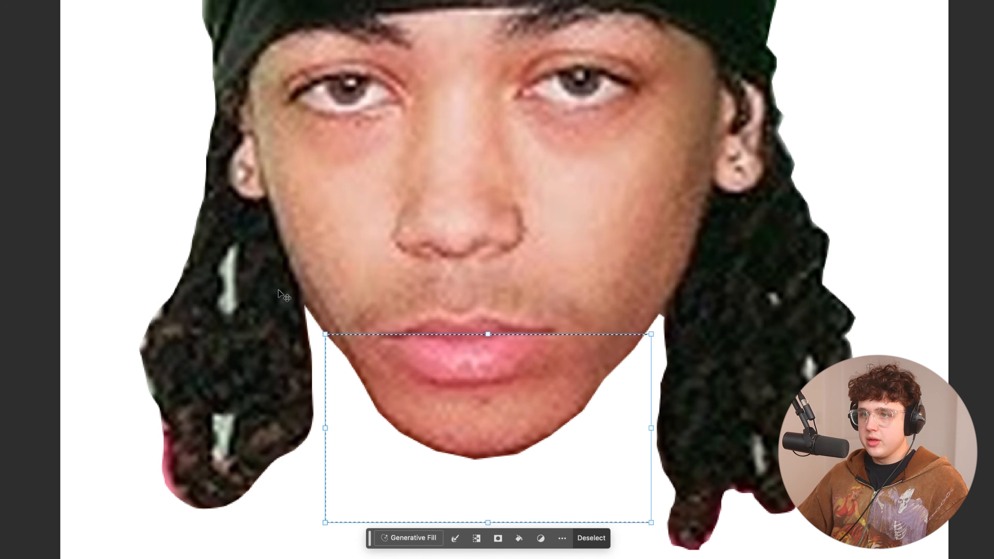
left_click_drag(471, 417, 468, 441)
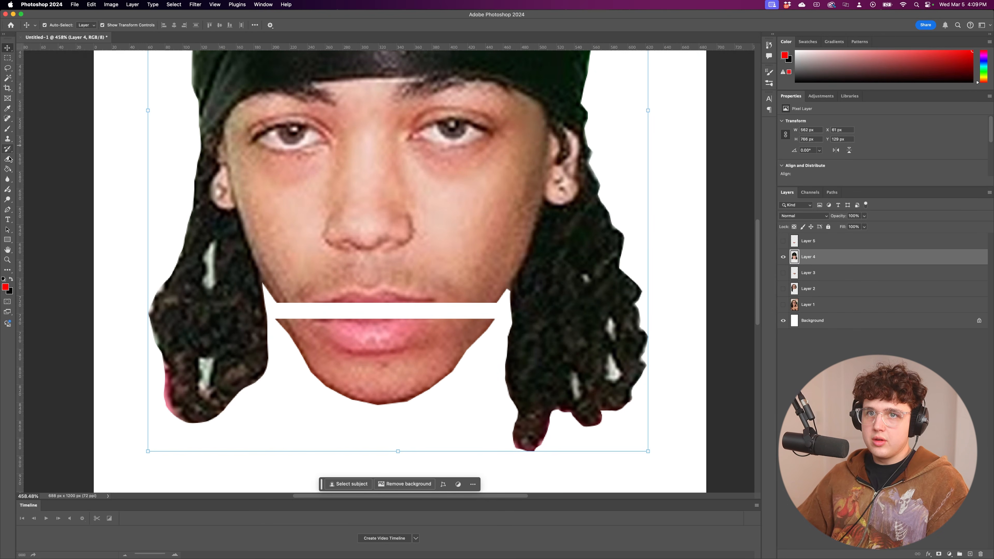
Erase the jaw from Layer 4 and show its copy on Layer 5 beneath the upper face.
left_click(8, 159)
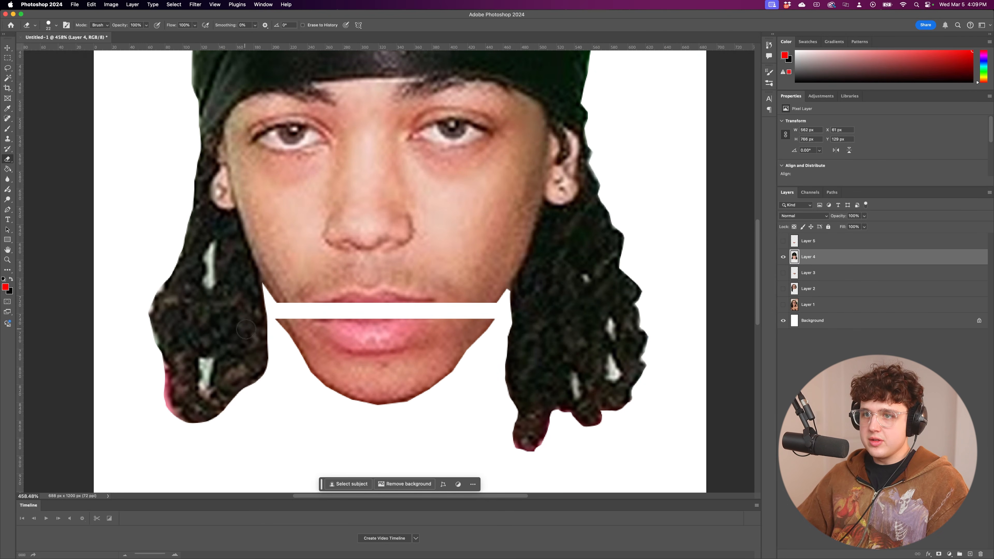
mouse_move(279, 322)
left_mouse_down()
mouse_move(485, 322)
mouse_move(415, 396)
mouse_move(445, 352)
mouse_move(330, 341)
left_mouse_up()
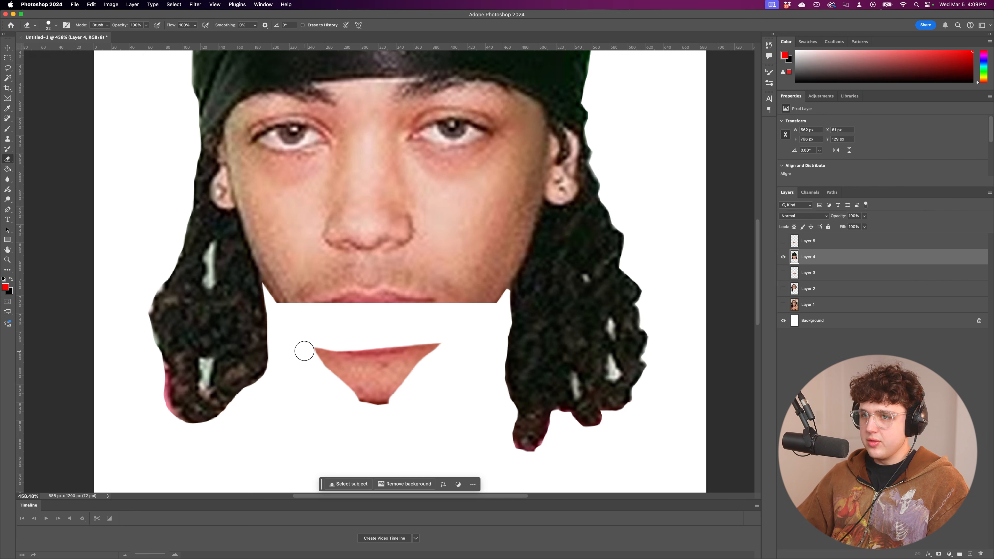
left_click_drag(440, 343, 368, 383)
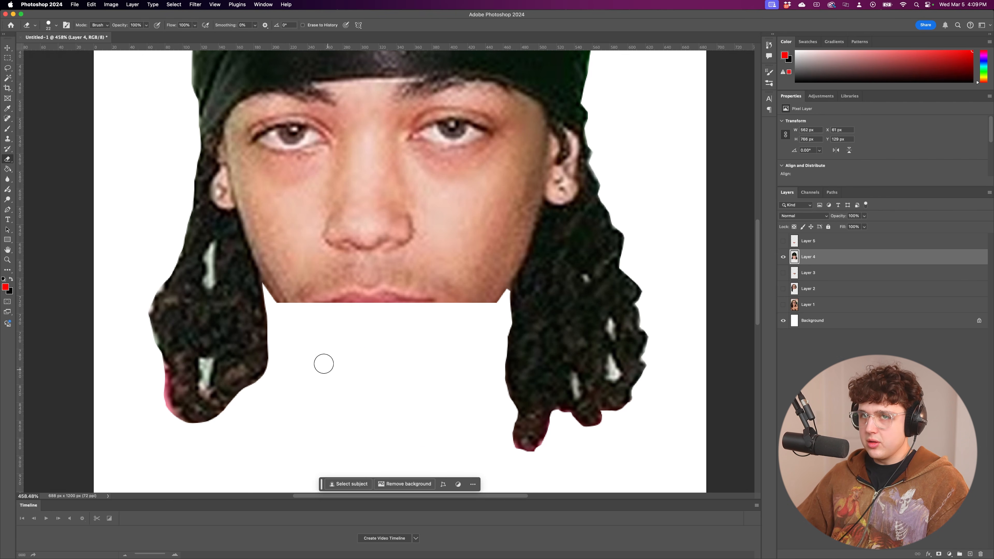
key("v")
left_click(783, 240)
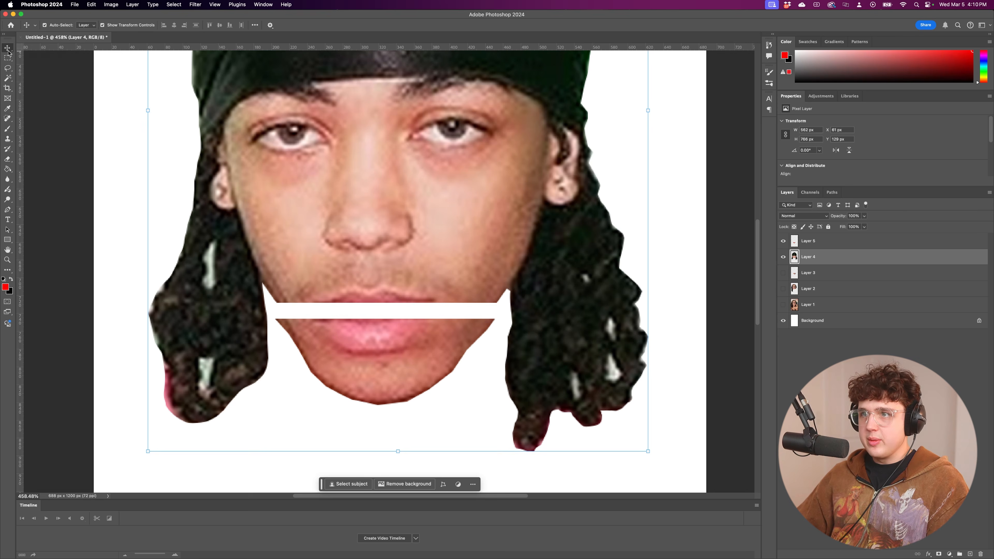
Hide the white Background layer to leave the head and jaw pieces on transparency.
scroll(472, 397, "down", 2)
scroll(472, 395, "down", 3)
mouse_move(416, 321)
left_mouse_down()
mouse_move(426, 333)
mouse_move(421, 327)
left_mouse_up()
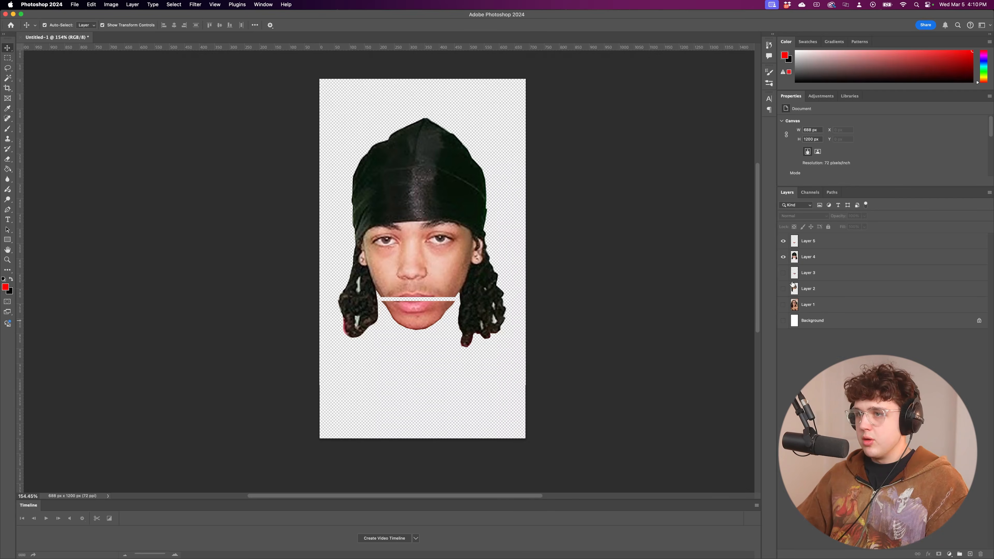
scroll(696, 276, "up", 3)
scroll(626, 226, "down", 3)
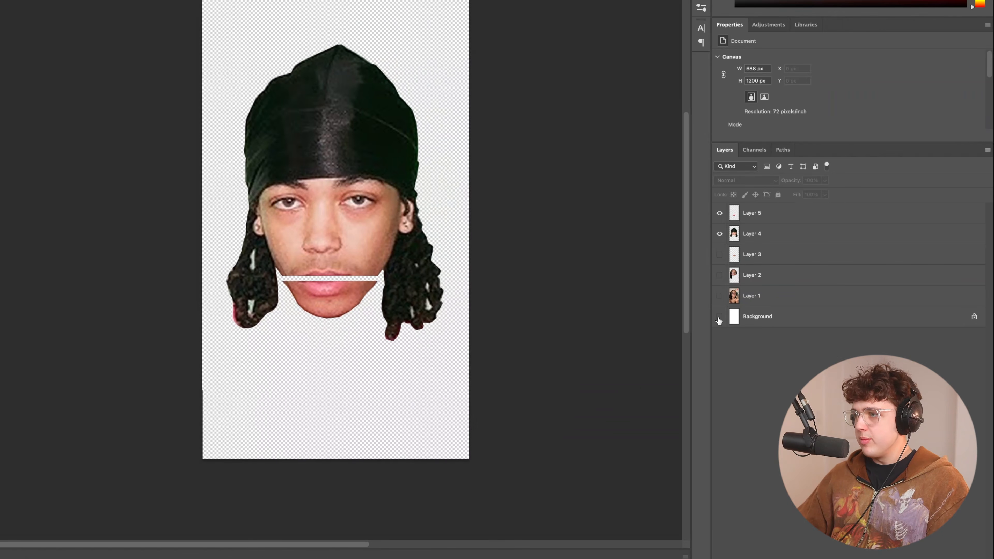
left_click(784, 320)
left_click(719, 320)
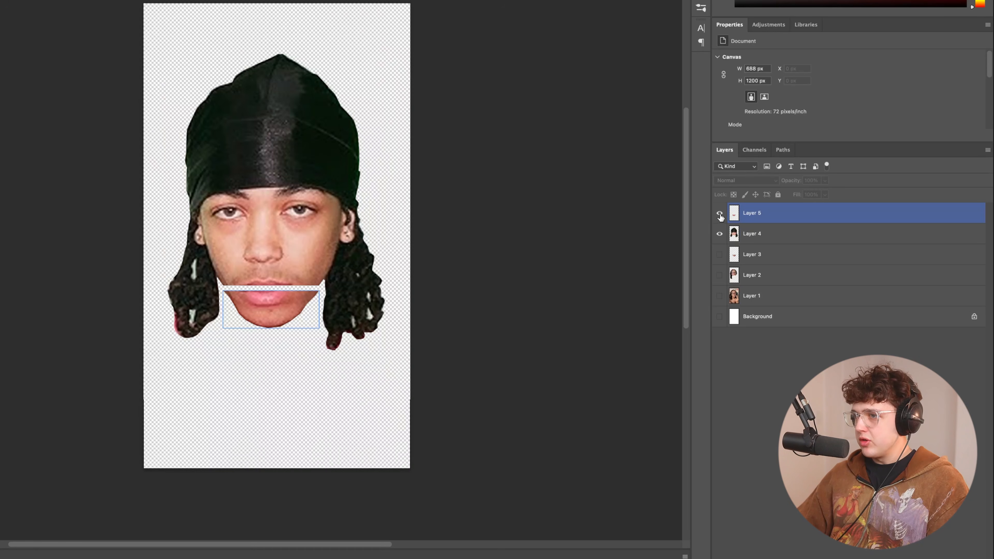
Hide Layer 5 and save a copy of the upper head as a PNG named 1 in the talking head folder, using large file size.
left_click(719, 212)
left_click(752, 234)
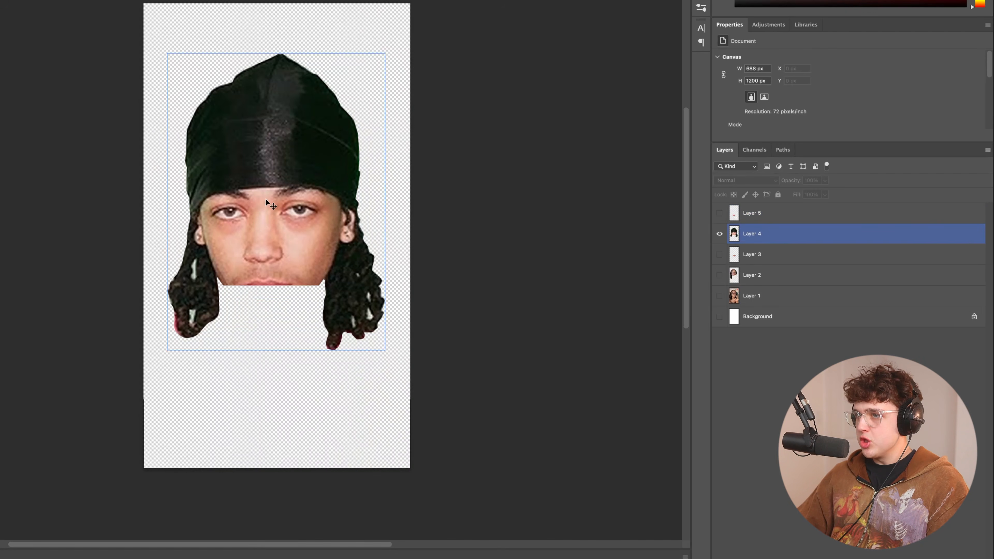
left_click(273, 171)
left_click(15, 237)
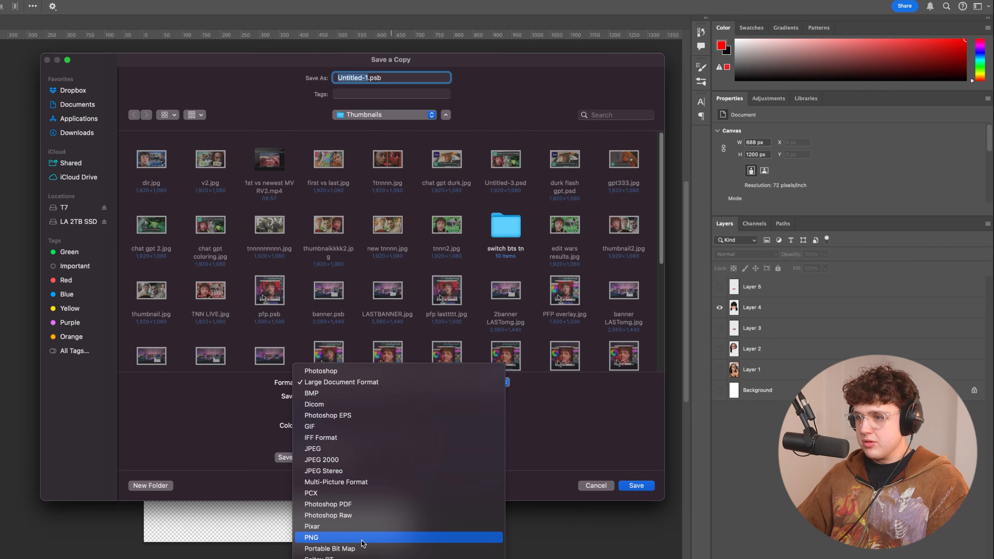
left_click(388, 531)
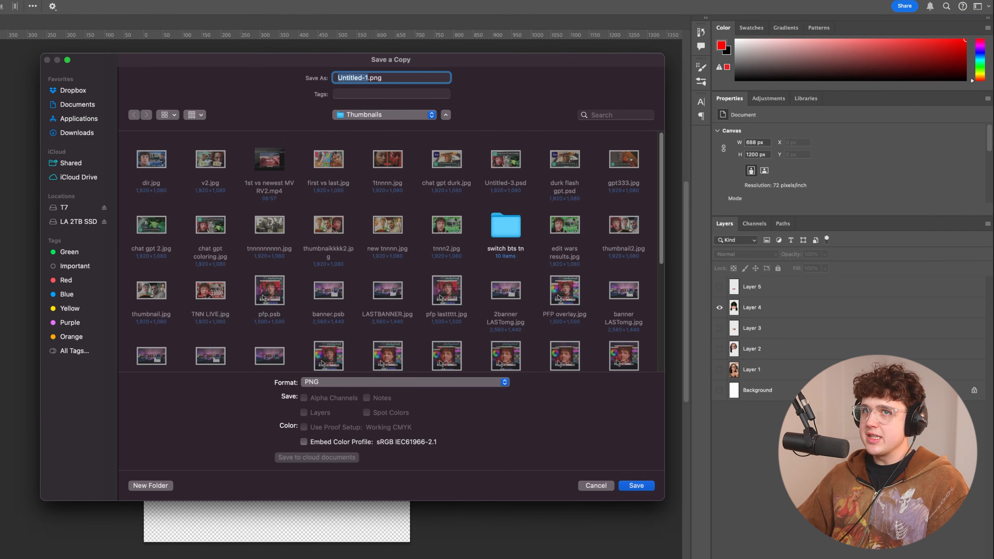
left_click_drag(386, 78, 275, 95)
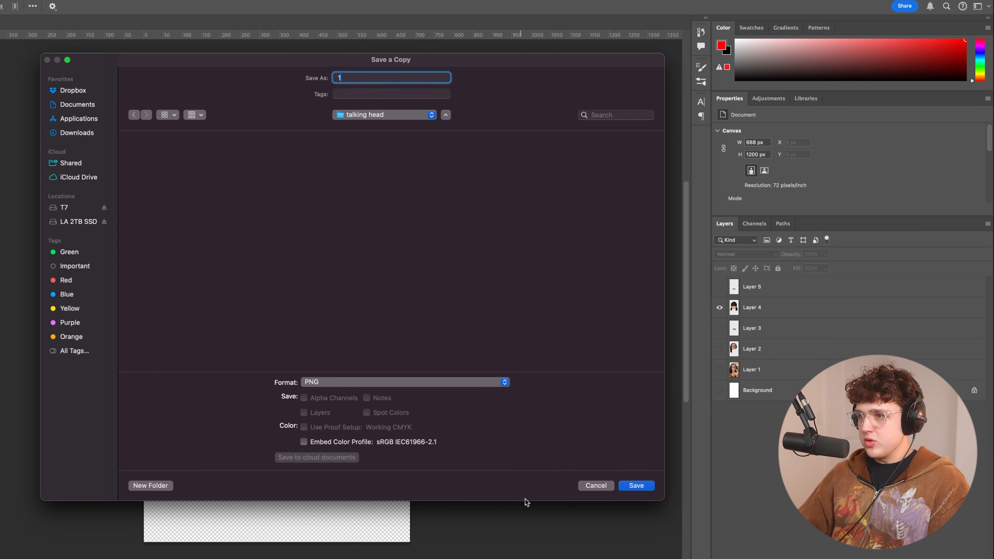
key("Return")
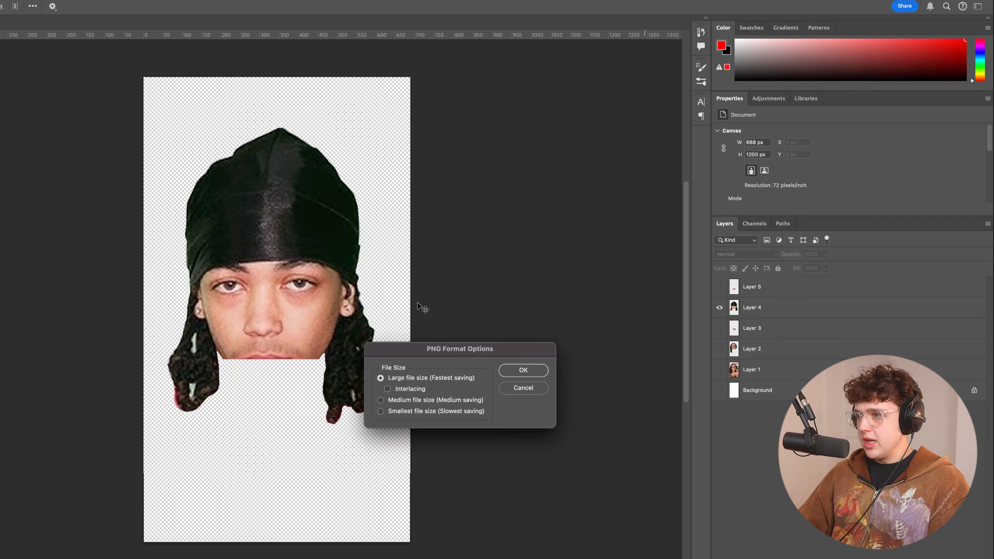
left_click(537, 374)
Show only Layer 5 and save a copy of the jaw as a PNG named mouth in the talking head folder, using large file size.
left_click(719, 308)
left_click(720, 287)
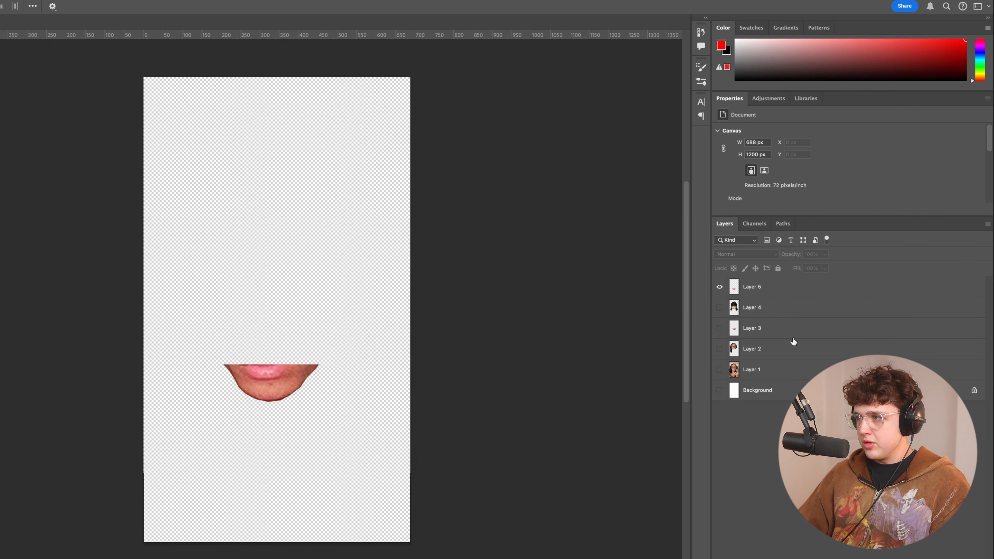
key("super+alt+s")
left_click(405, 383)
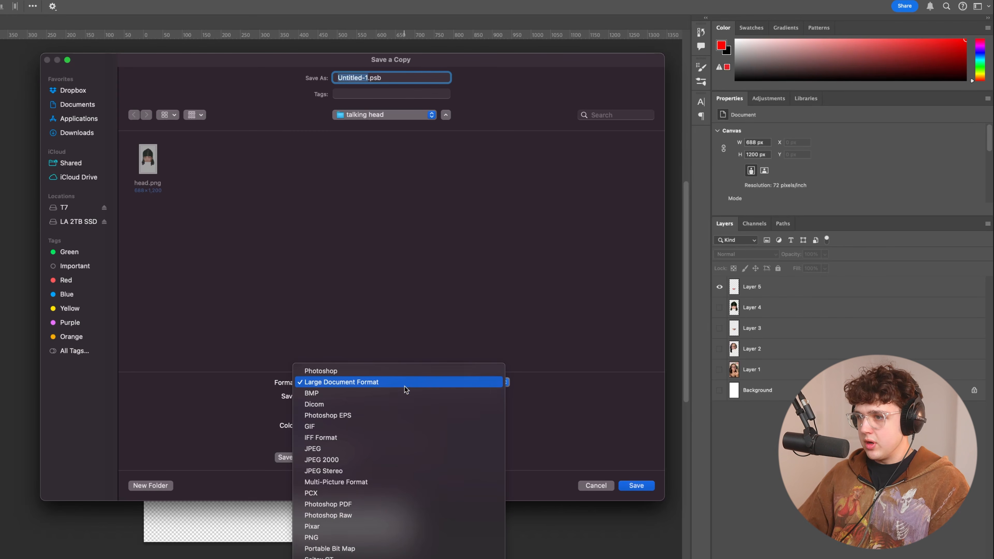
left_click(403, 538)
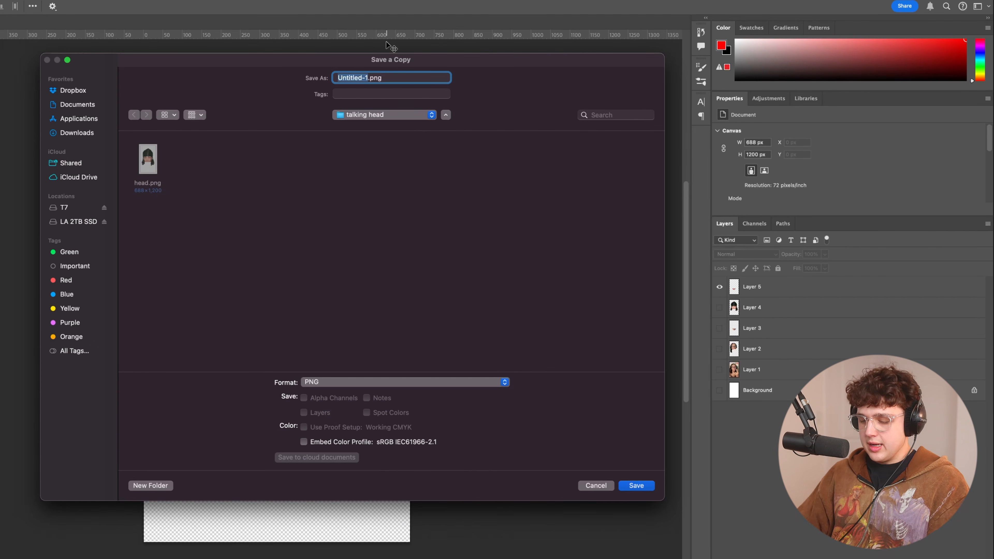
key("Return")
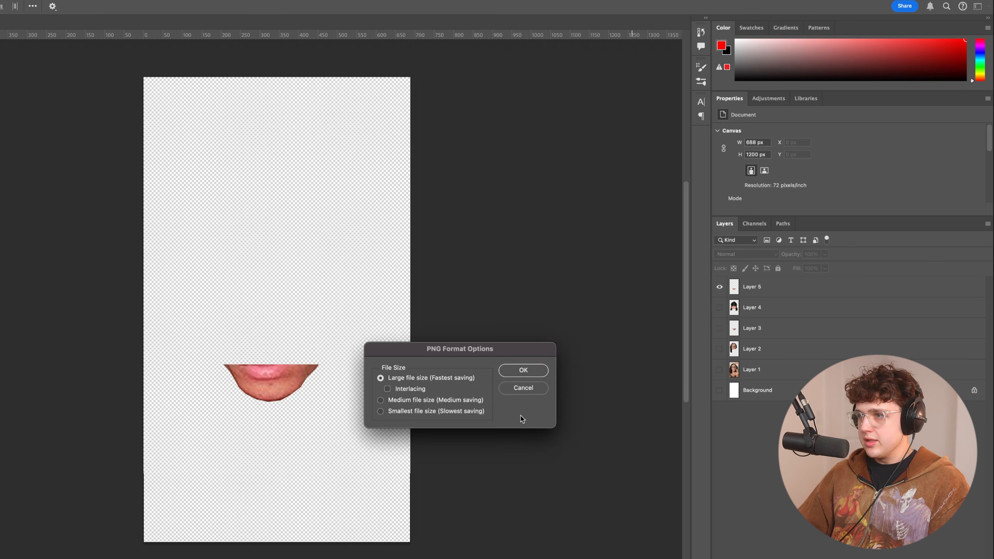
left_click(523, 371)
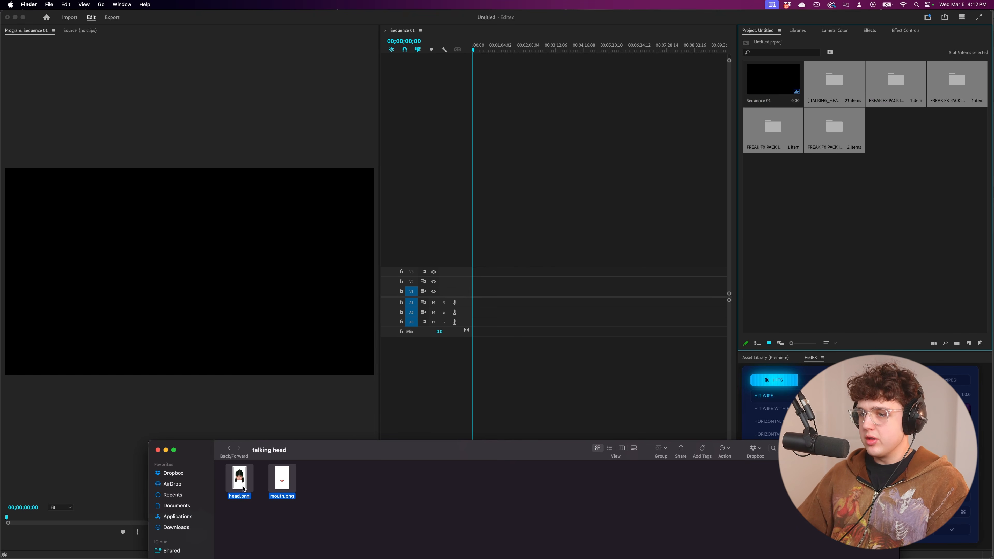
In Premiere Pro, bring head.png and mouth.png into Sequence 01 and stack them at its start, mouth on V1 and head on V2.
left_click_drag(283, 444, 494, 279)
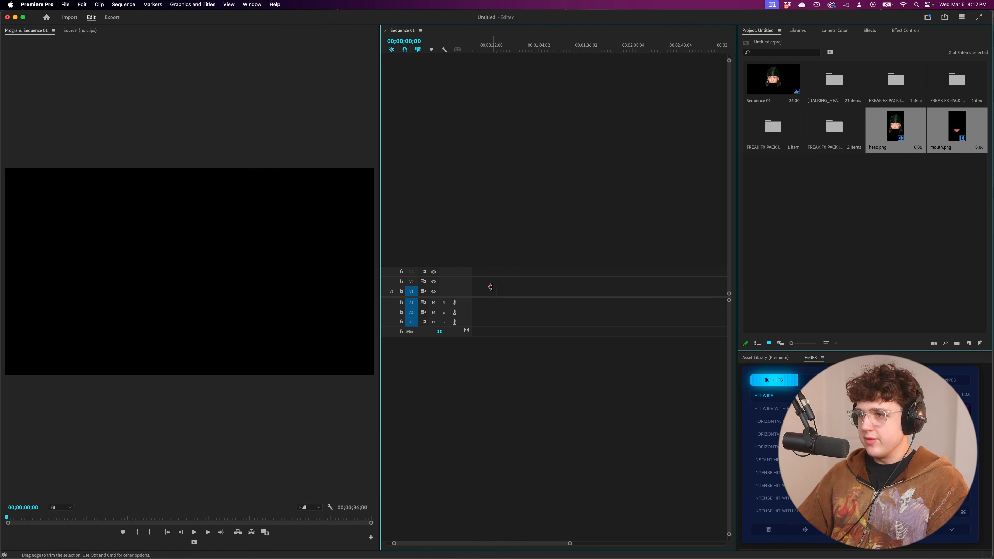
scroll(504, 289, "up", 4)
scroll(524, 294, "left", 3)
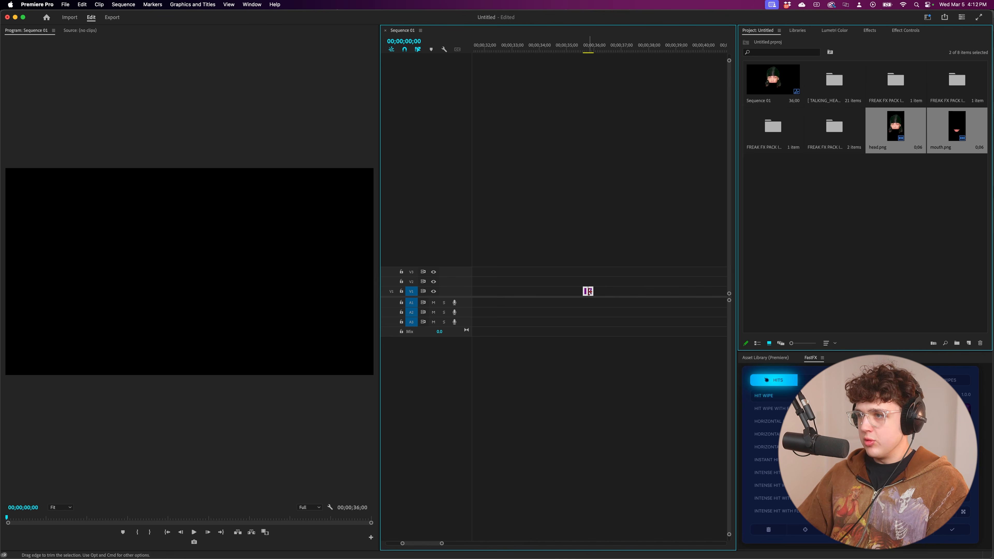
left_click_drag(590, 291, 399, 290)
mouse_move(478, 297)
left_mouse_down()
mouse_move(495, 291)
mouse_move(488, 279)
mouse_move(485, 290)
left_mouse_up()
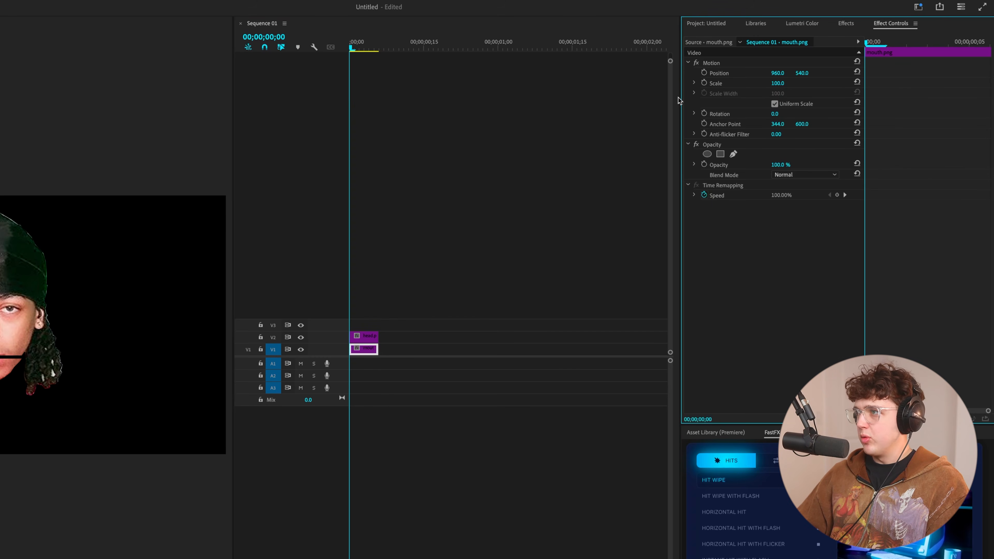
Enlarge the mouth clip to a scale of about 155 and position it near the bottom of the frame.
left_click(713, 67)
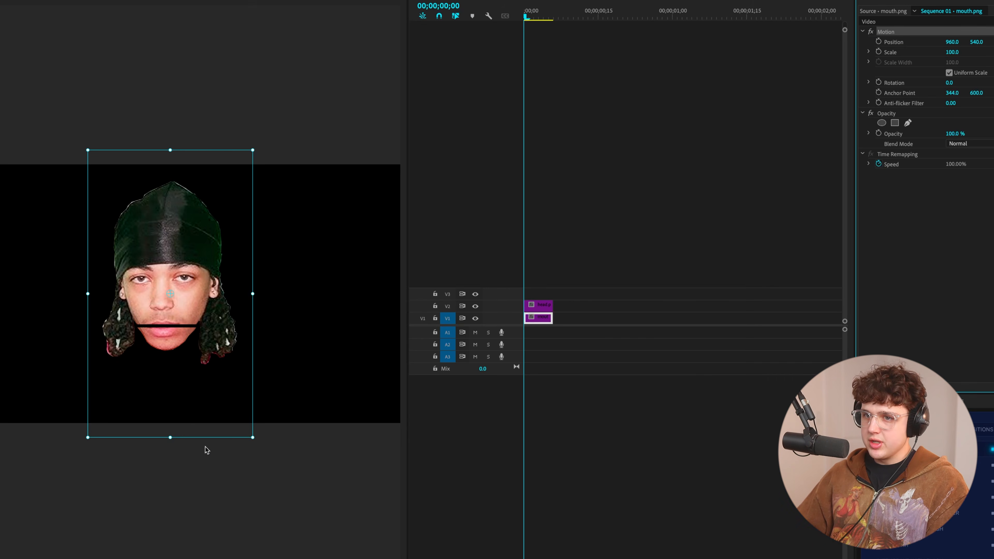
left_click_drag(171, 437, 172, 517)
left_click_drag(196, 395, 172, 526)
Scale the head clip to about 139.8 and place it at about 939.7, 687.9, just above the jaw.
left_click(542, 307)
left_click_drag(266, 343, 264, 372)
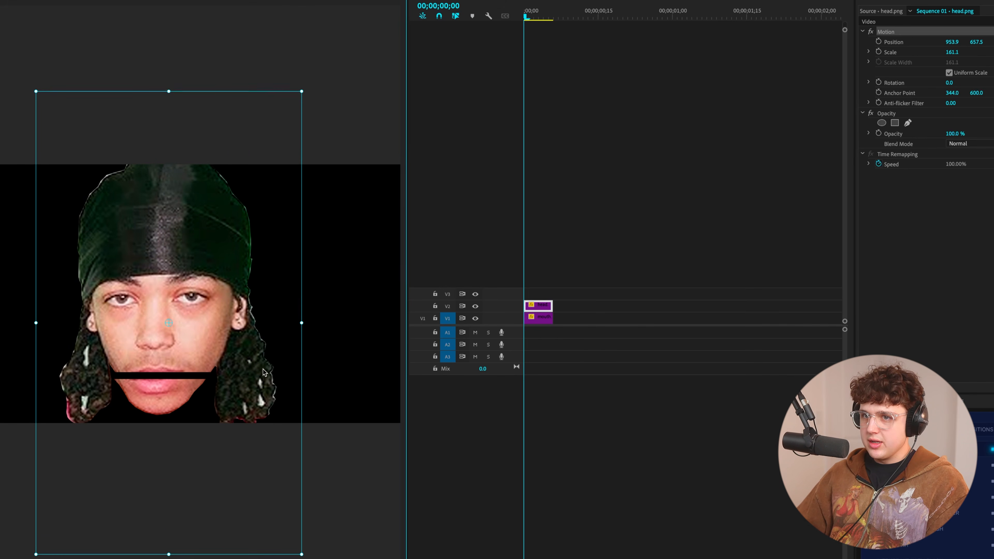
left_click(171, 91)
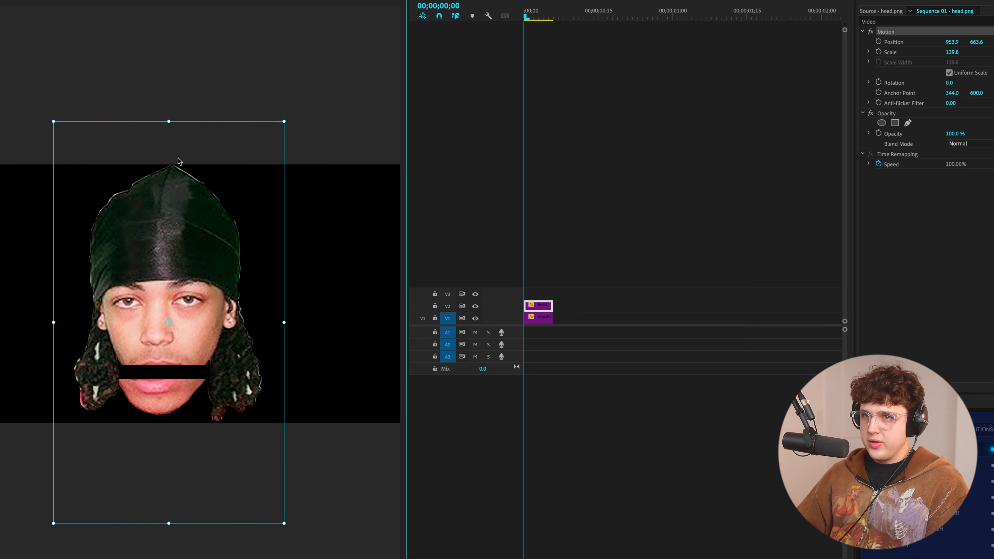
left_click_drag(178, 156, 176, 167)
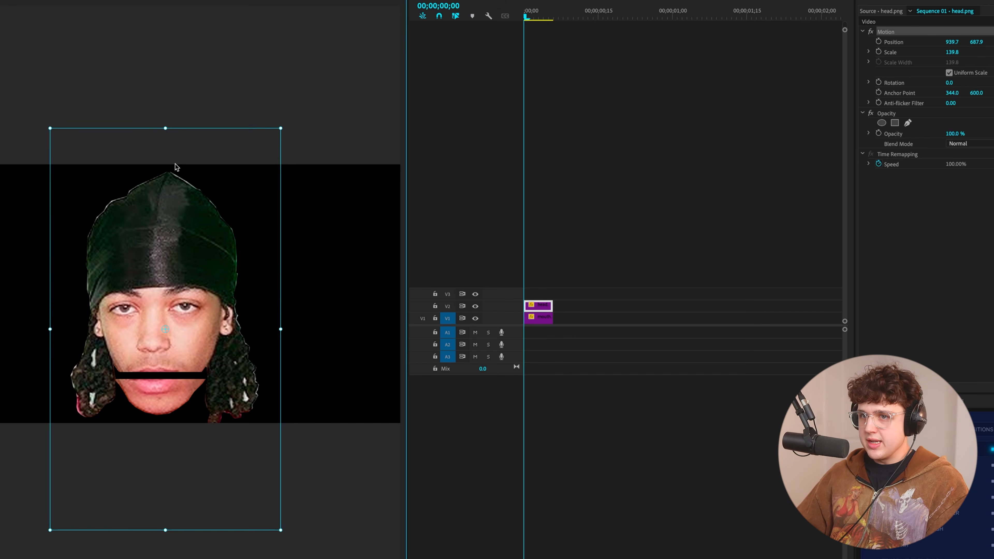
left_click(641, 218)
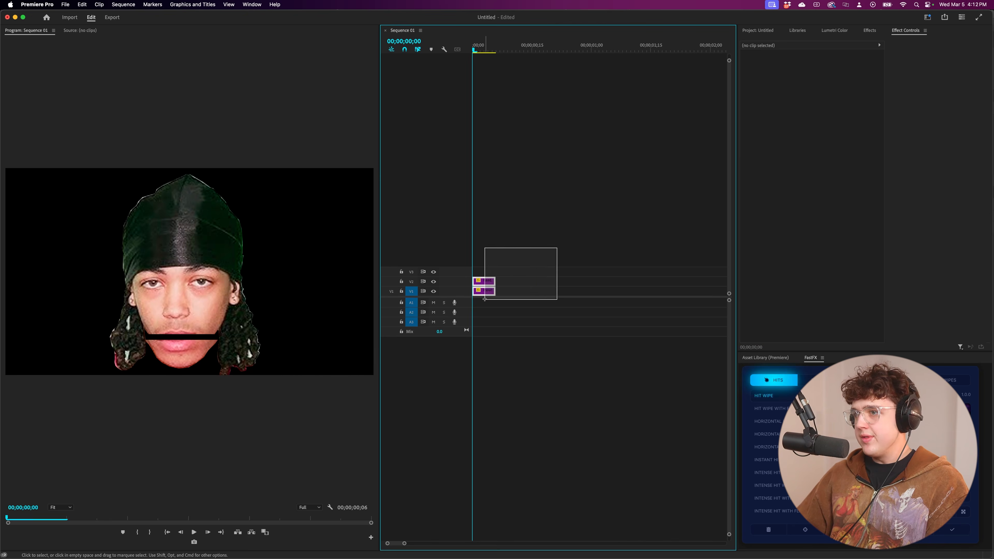
Move the head and mouth clips up to V4 and V3, and place SPIRAL01 from the SPIRALS bin on V2 at the sequence start.
left_click_drag(485, 299, 484, 299)
left_click_drag(484, 290, 484, 272)
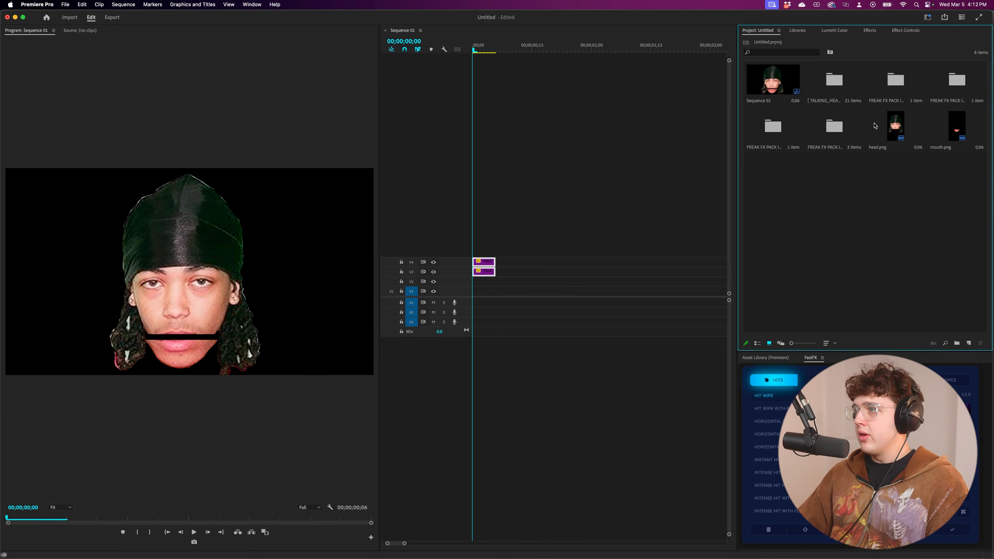
double_click(867, 79)
double_click(796, 80)
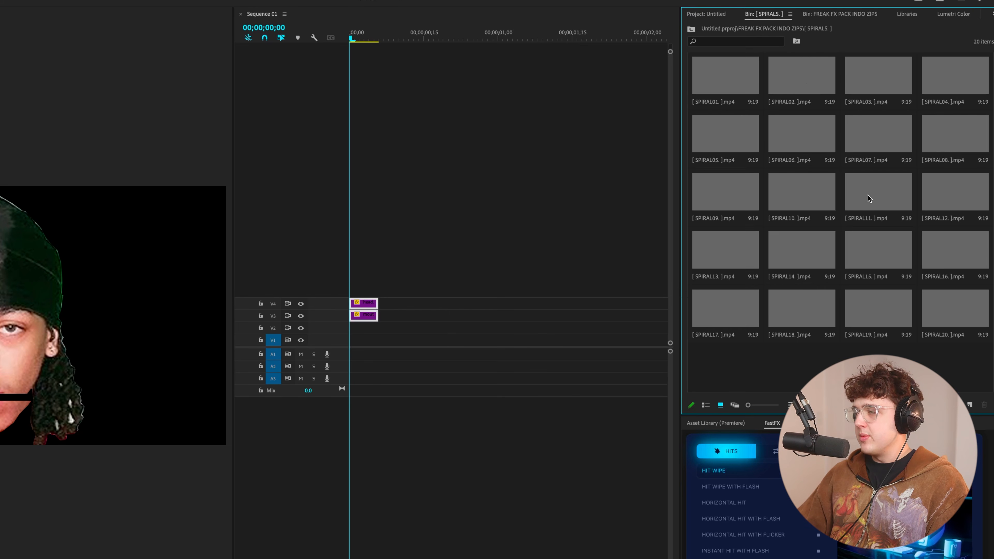
left_click(813, 76)
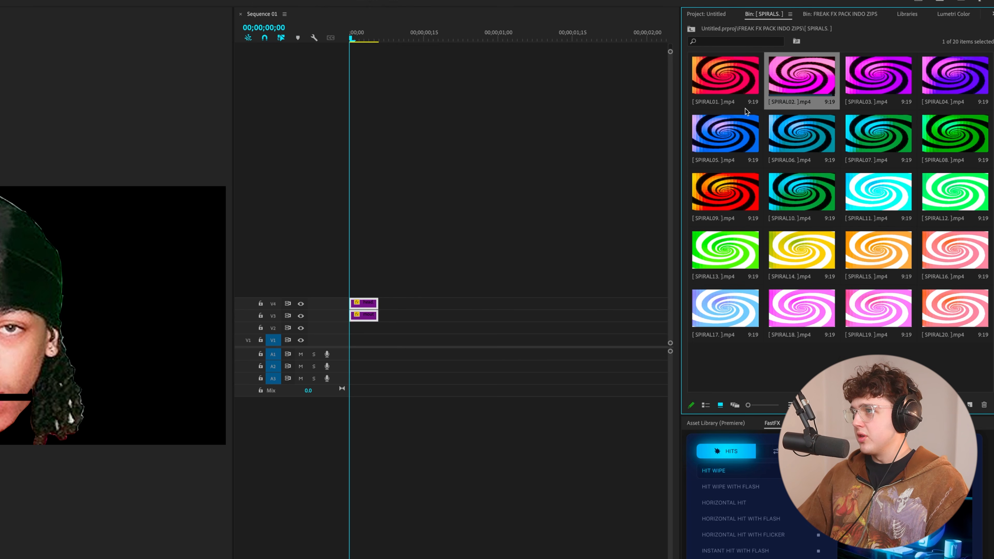
left_click_drag(725, 76, 352, 328)
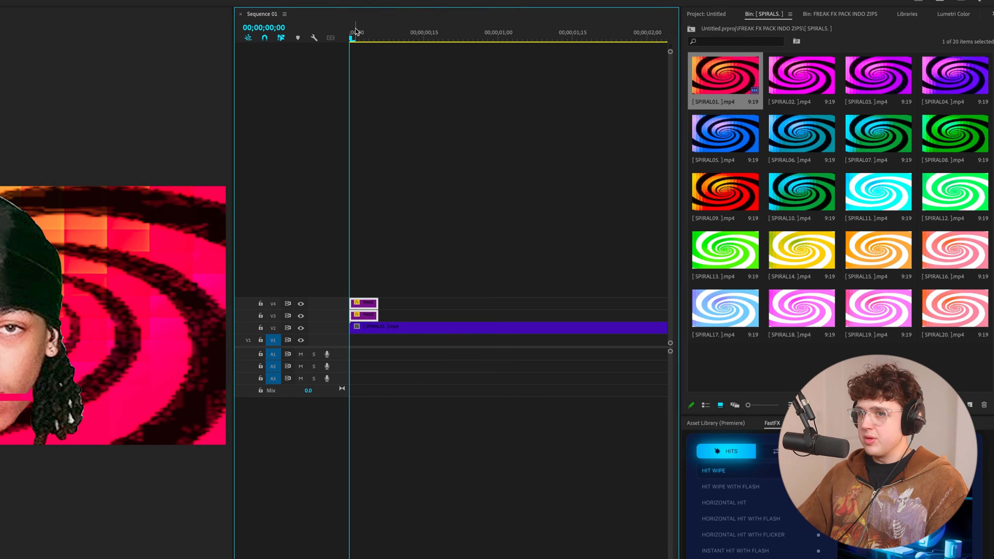
Extend the head and mouth clips to about 3 seconds and preview them over the spiral background.
left_click_drag(356, 31, 386, 31)
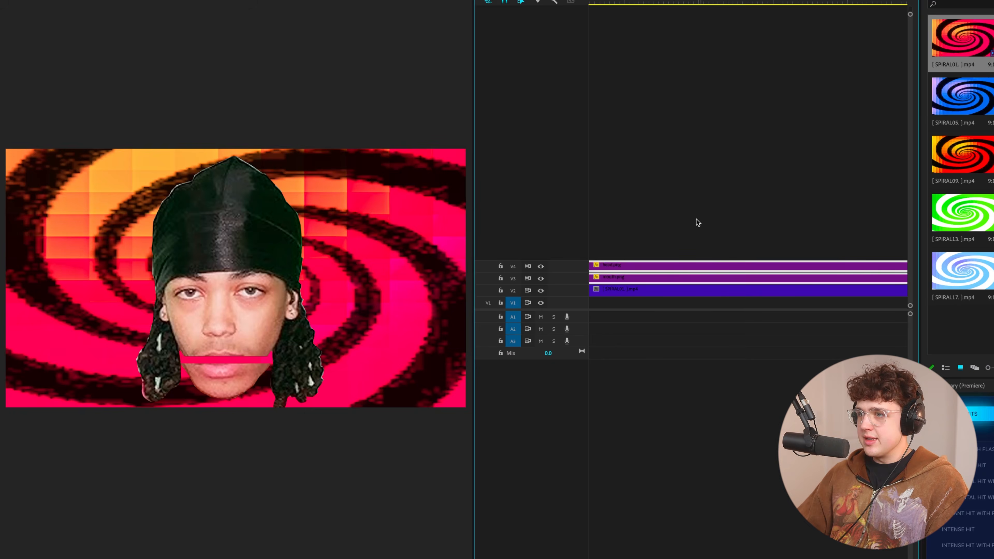
key("minus")
key("minus")
key("minus")
key("space")
key("Home")
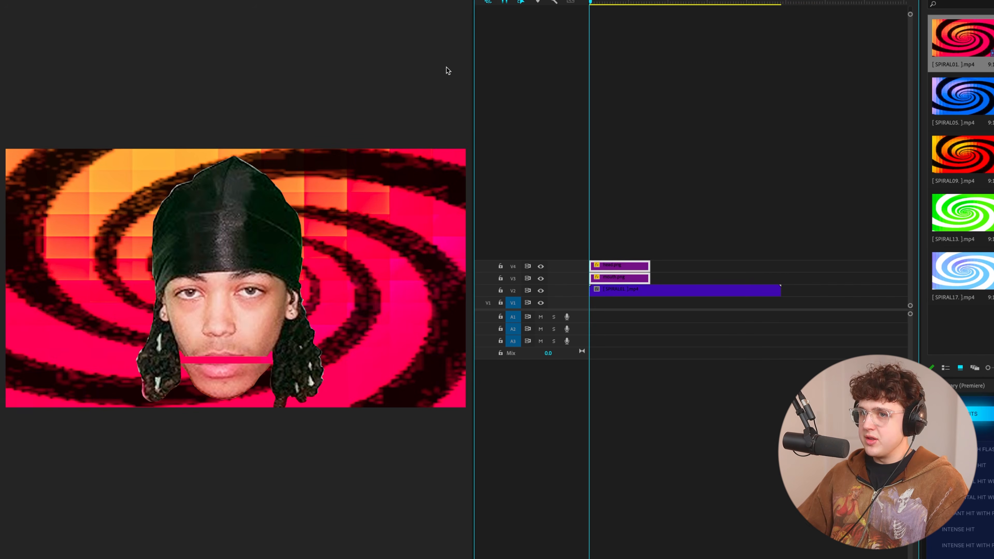
Raise the face clips to V4 and V5, and place GEEK_LAYOUT02 on V3 above the spiral from the sequence start.
left_click_drag(963, 157, 627, 279)
key("ctrl+z")
key("space")
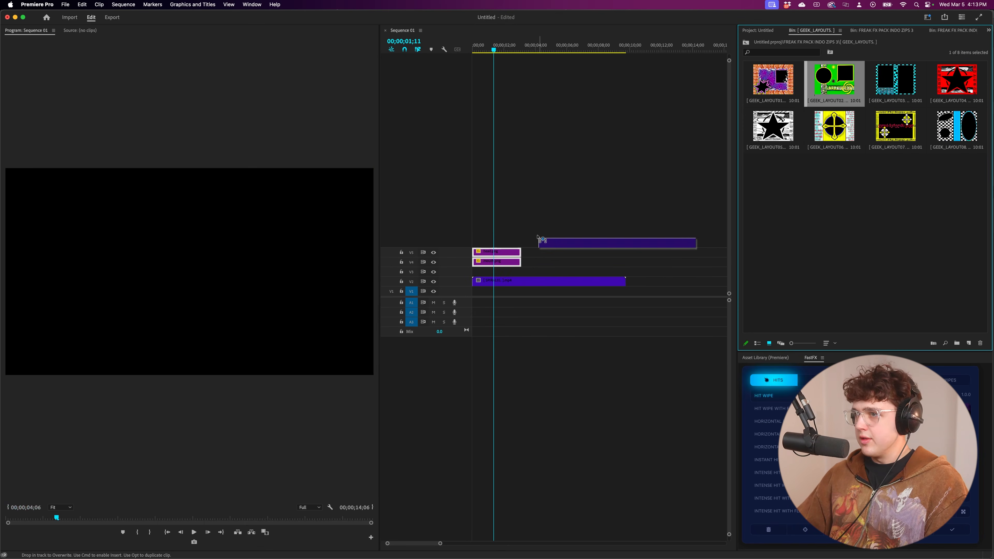
left_click_drag(548, 240, 509, 271)
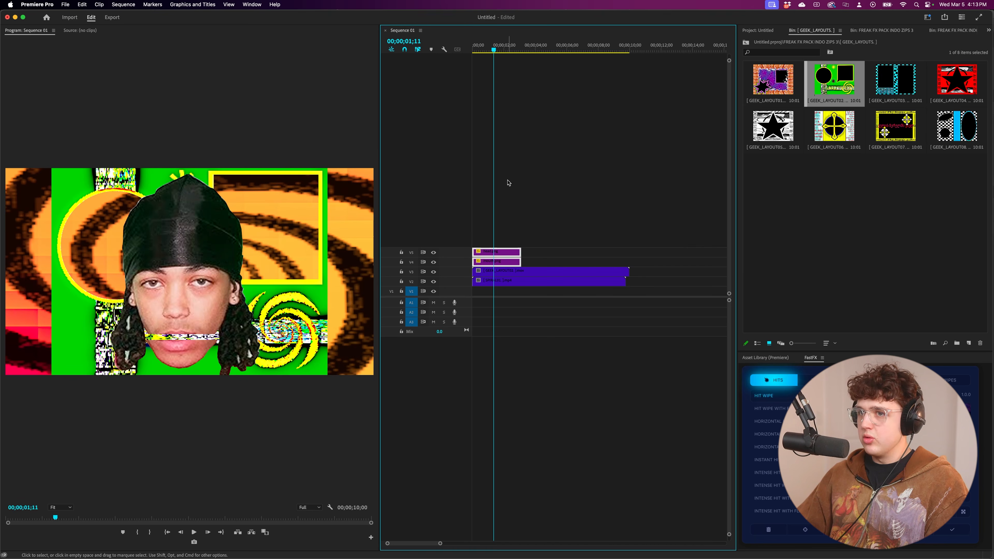
mouse_move(496, 47)
left_mouse_down()
mouse_move(480, 47)
mouse_move(493, 47)
left_mouse_up()
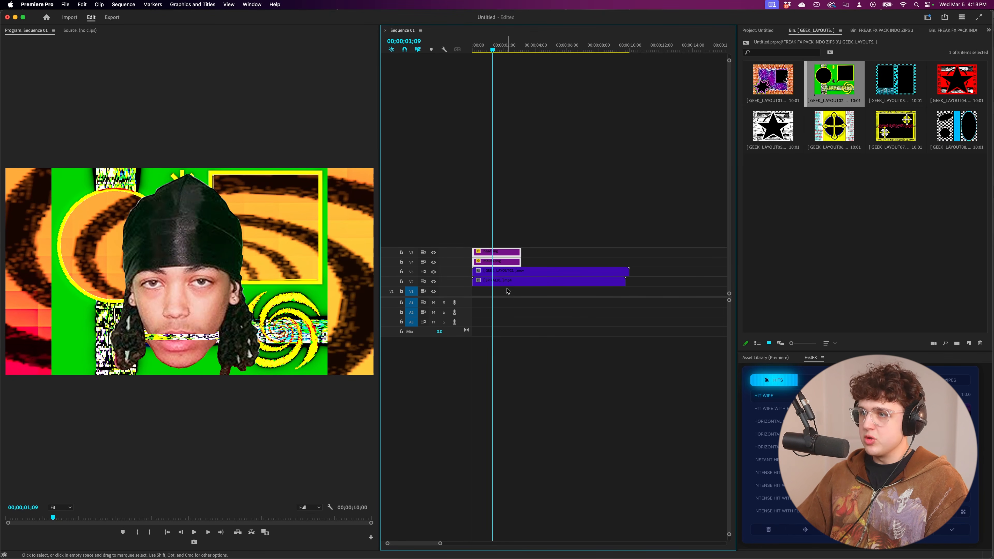
Stretch GEEK_LAYOUT02 to fill the frame by turning off uniform scale and setting Scale Width to about 134.5, and preview the sequence.
left_click(989, 32)
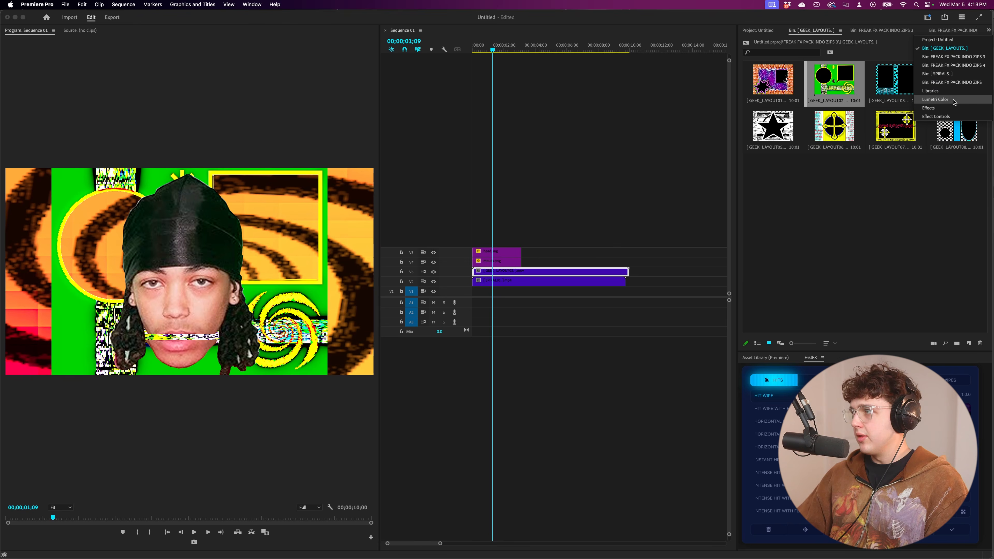
left_click(951, 116)
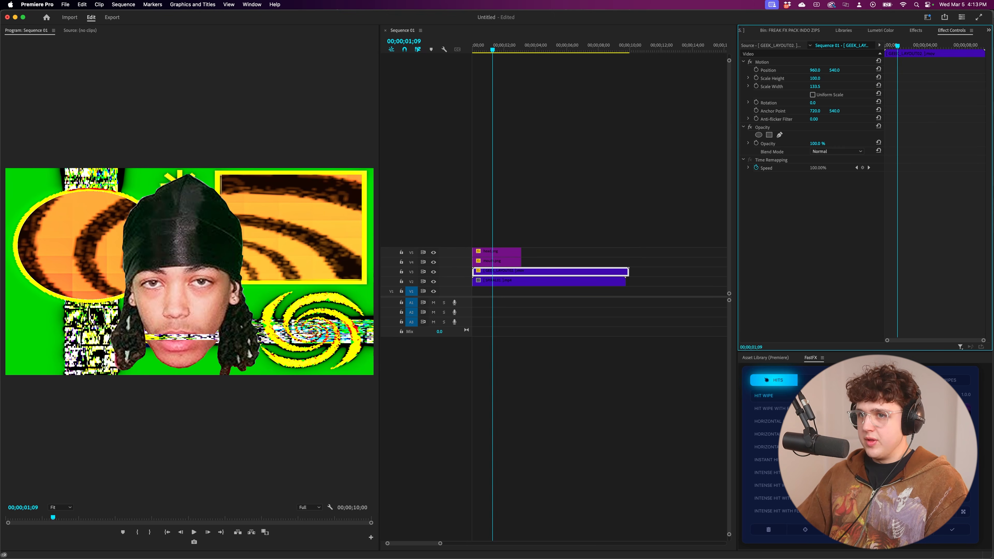
left_click_drag(815, 86, 819, 86)
left_click_drag(535, 49, 473, 45)
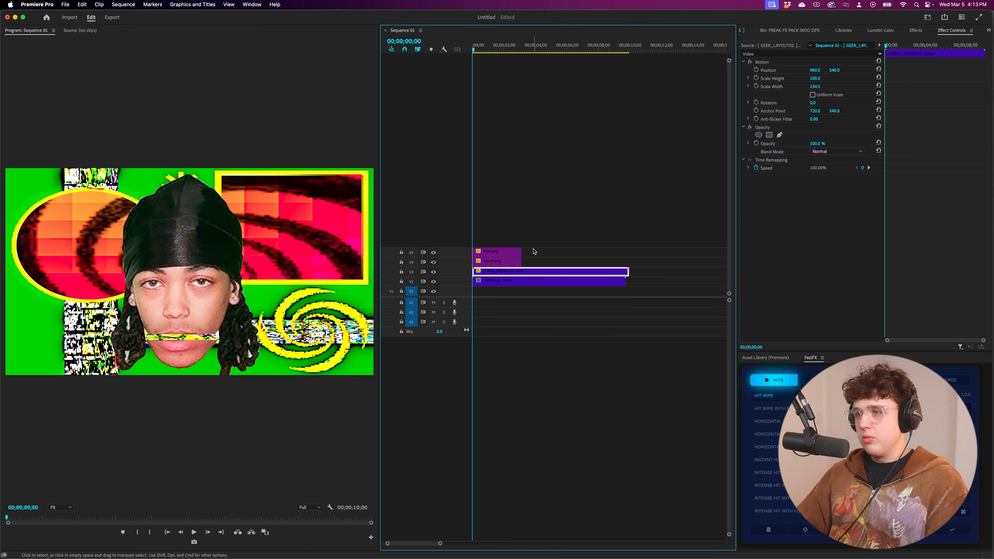
key("space")
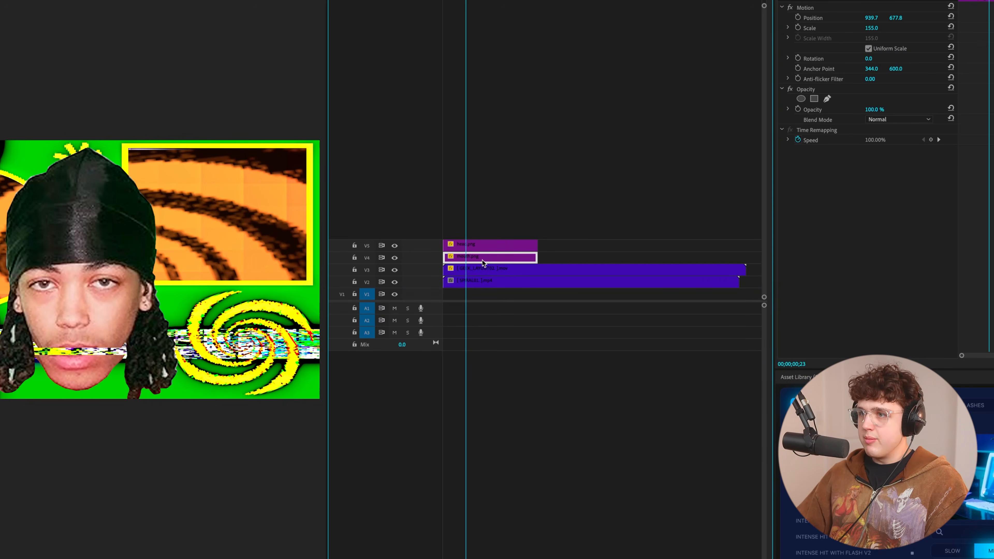
Disable the mouth clip and start Position, Scale and Rotation keyframes on the head at 00;00;00;00, with rotation at -8.5°.
left_click(481, 247)
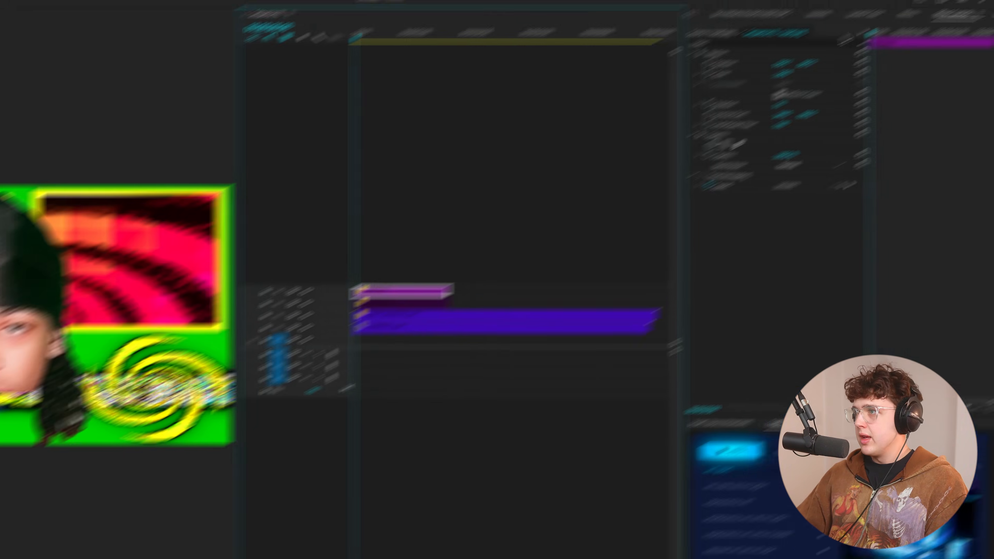
left_click(703, 67)
left_click(703, 77)
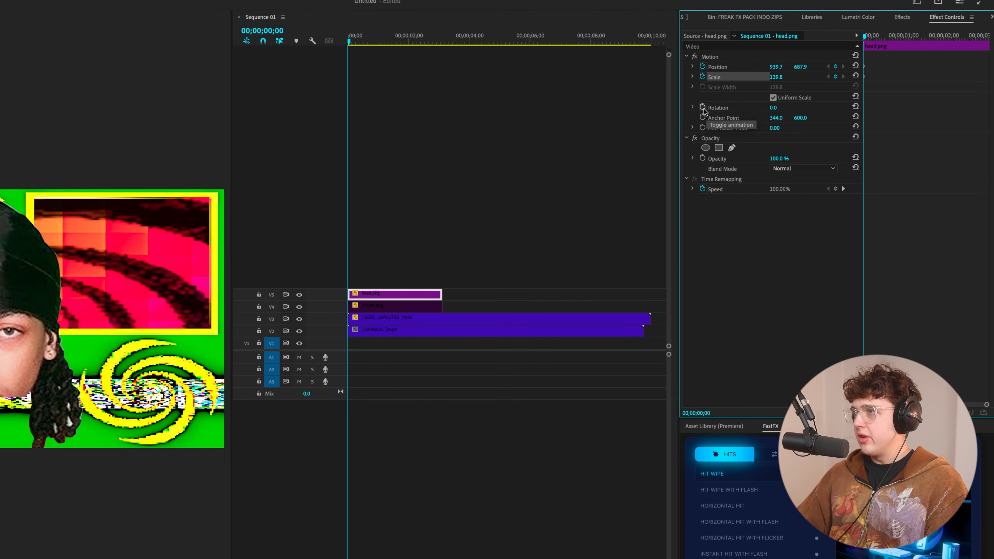
left_click(703, 107)
left_click_drag(775, 108, 770, 108)
key("super+z")
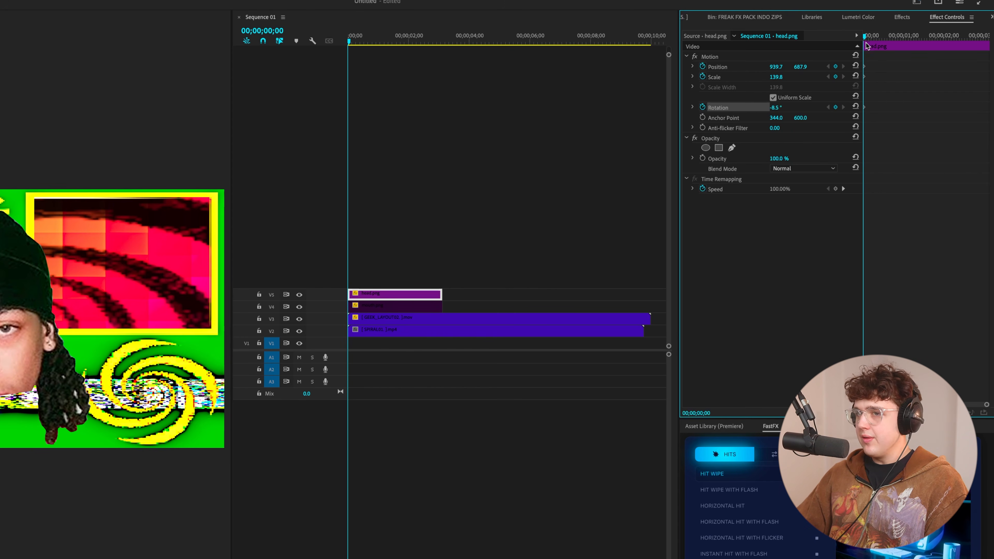
Add alternating Rotation keyframes over the head's first 12 frames, ending at 4.1°, and preview the rocking motion.
left_click_drag(867, 46, 878, 42)
left_click_drag(775, 110, 784, 107)
left_click_drag(877, 36, 843, 58)
left_click_drag(876, 107, 869, 107)
left_click_drag(871, 39, 876, 38)
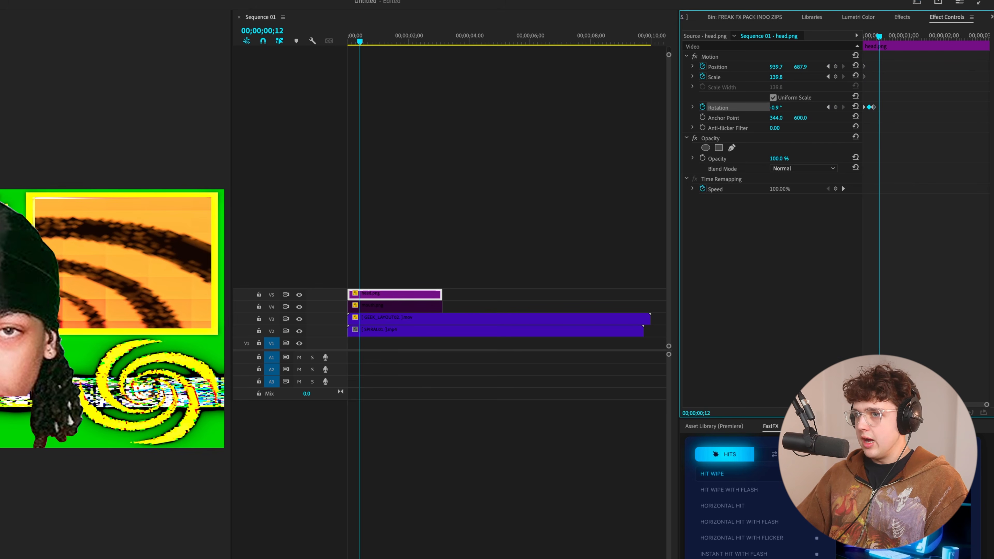
left_click_drag(776, 108, 783, 107)
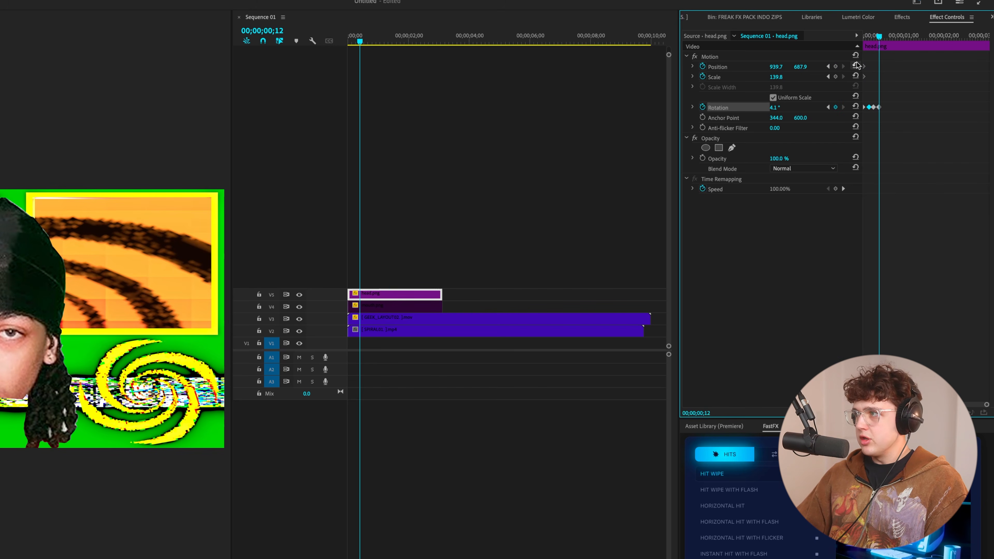
left_click_drag(879, 39, 824, 49)
key("space")
key("Home")
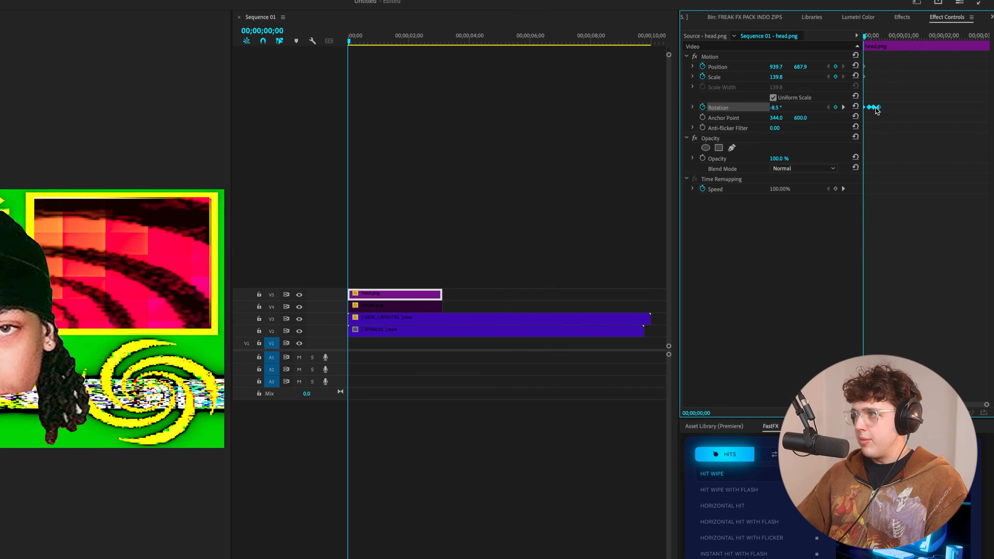
Repeat the head's rotation keyframes further along the clip and play the longer rocking motion from the start.
left_click_drag(876, 108, 900, 109)
mouse_move(916, 99)
left_mouse_down()
mouse_move(878, 108)
mouse_move(910, 110)
left_mouse_up()
key("space")
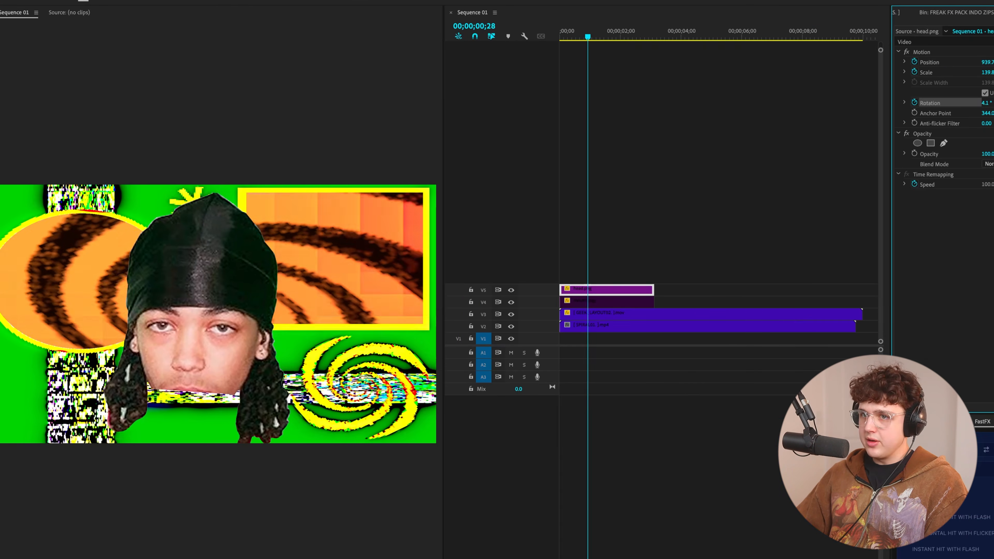
key("Home")
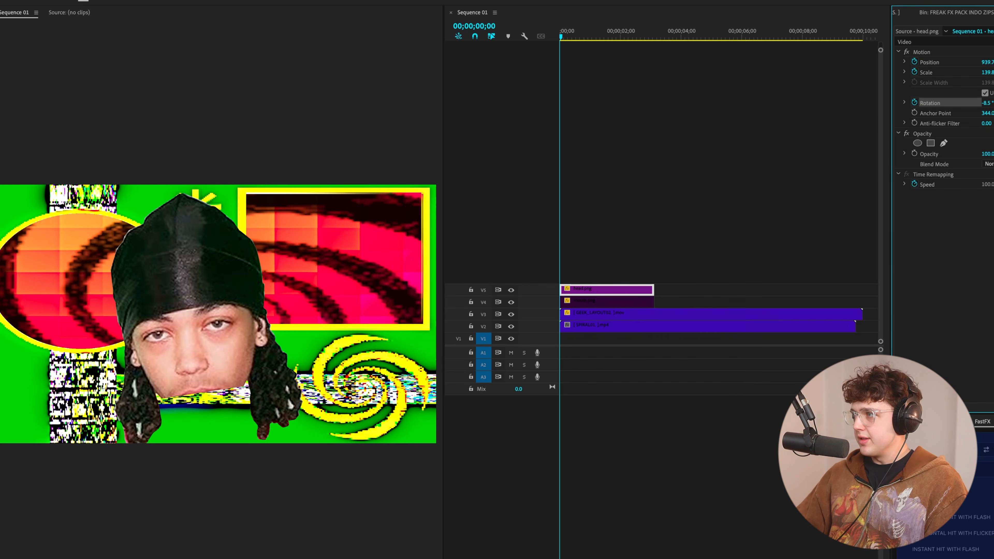
key("space")
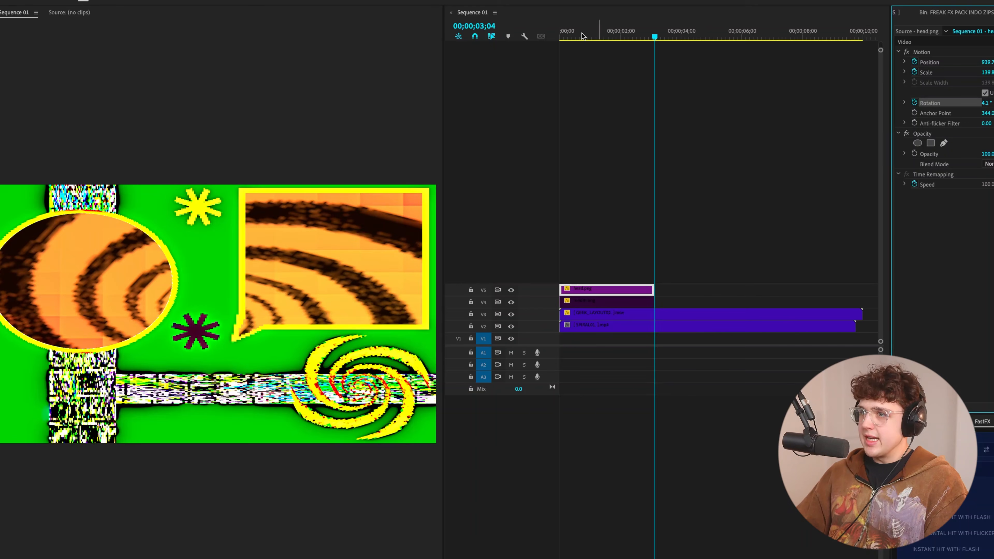
Re-enable the mouth clip and play the sequence from the start with the rocking head.
left_click(560, 36)
left_click(608, 302)
key("shift+super+e")
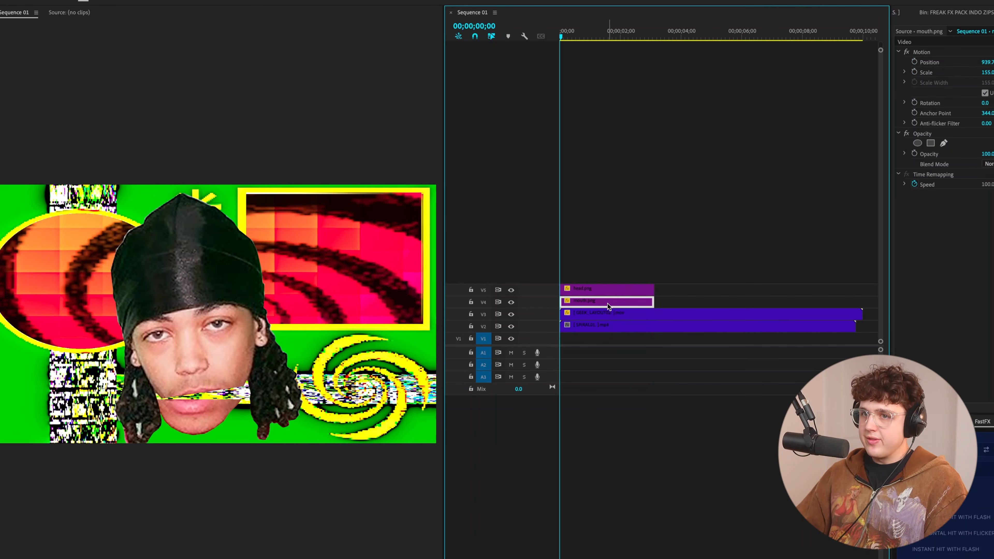
key("space")
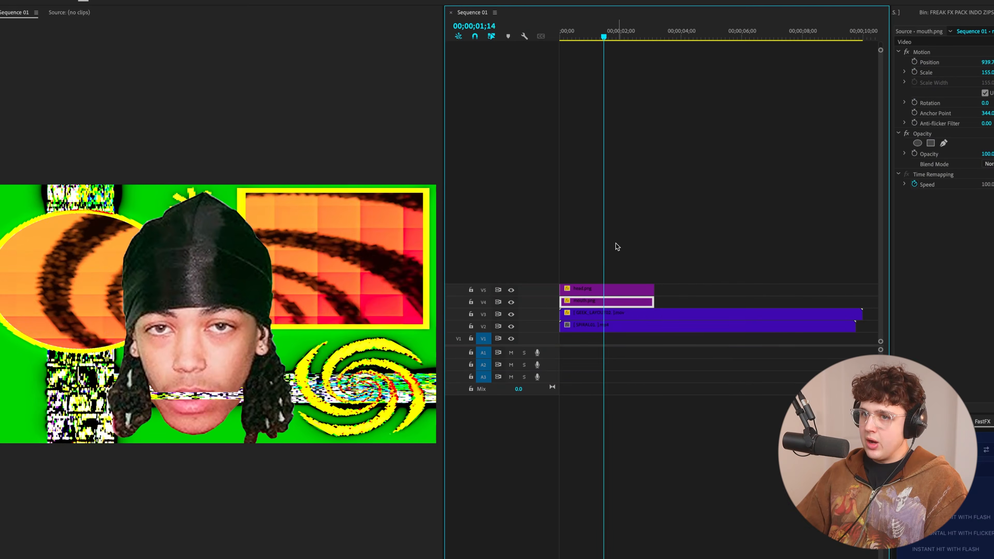
key("space")
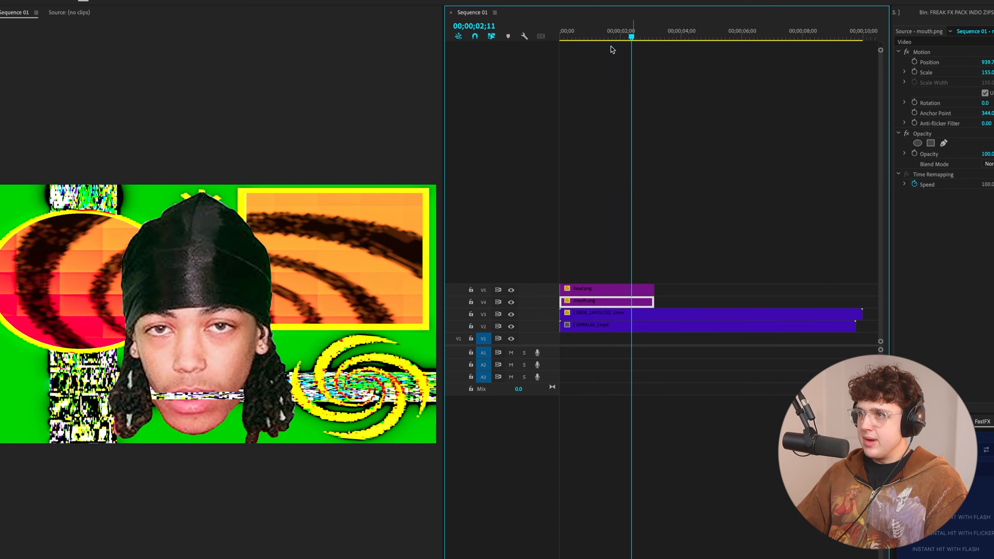
Copy the head clip's attributes and paste only its Motion settings onto the mouth clip.
left_click_drag(604, 36, 560, 121)
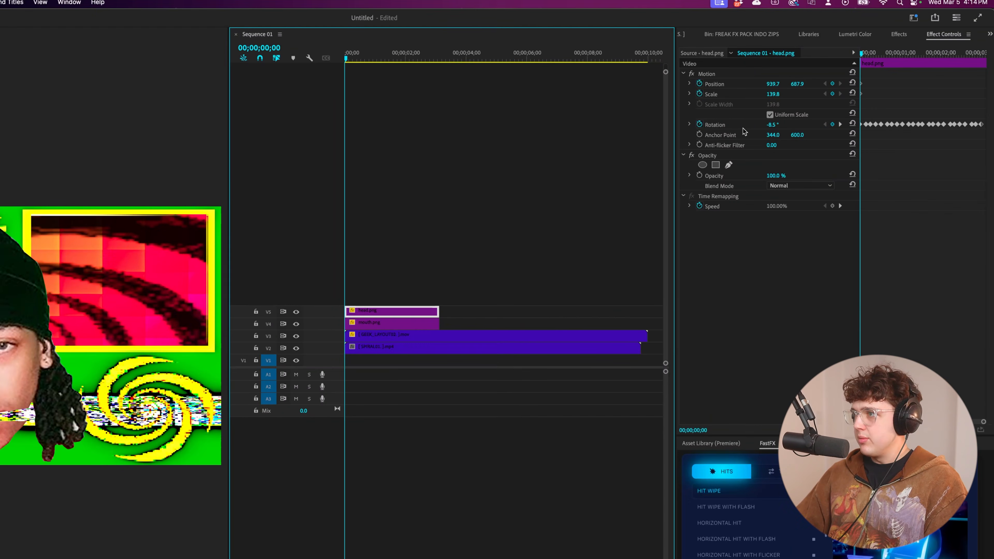
left_click(724, 125)
left_click(383, 311)
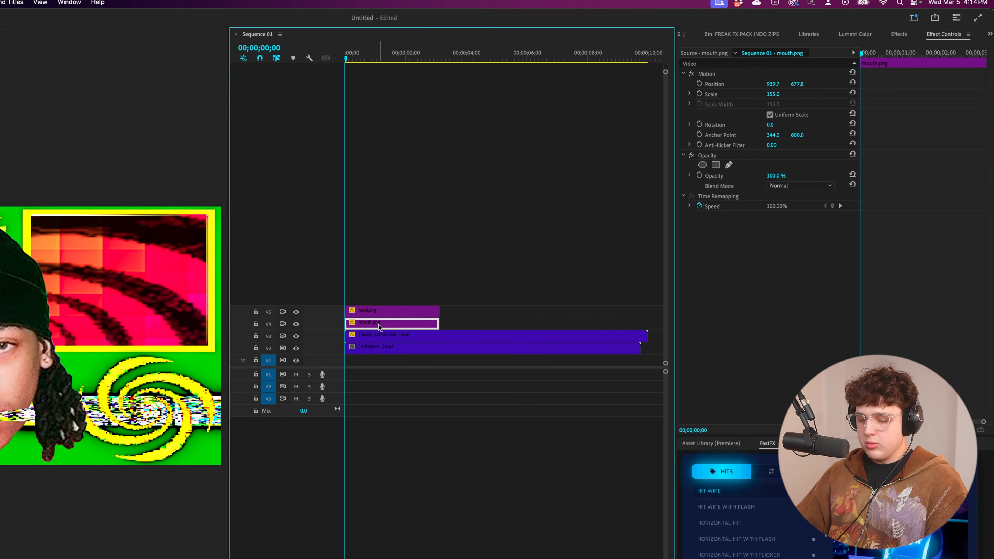
key("super+alt+v")
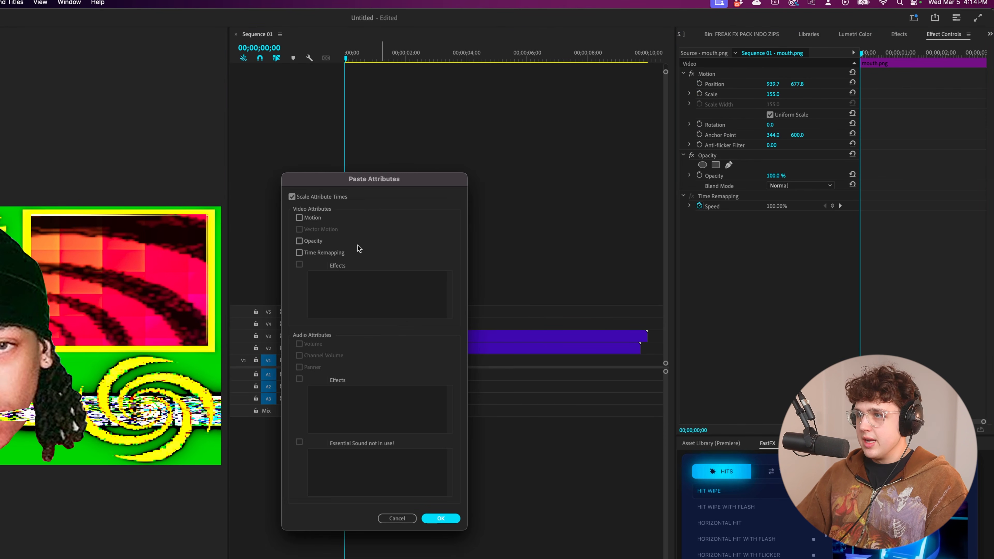
left_click_drag(364, 177, 456, 164)
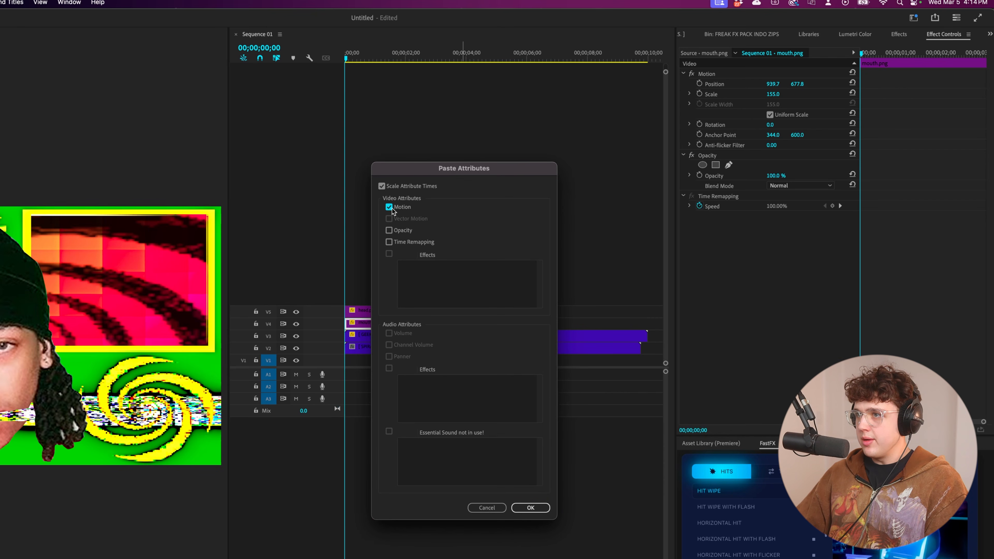
left_click(529, 508)
Play the sequence to check the mouth's rocking motion against the head, and return to the start.
key("space")
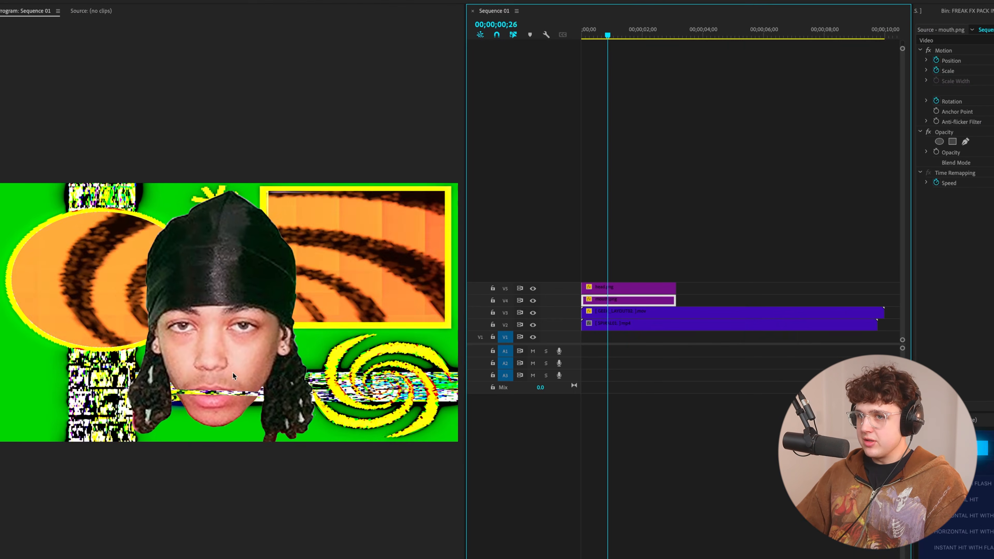
key("space")
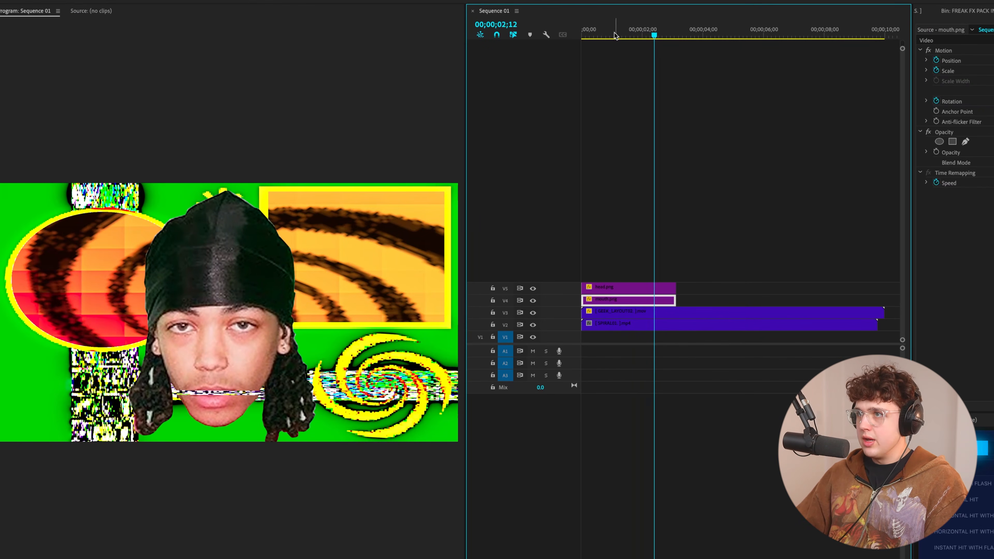
left_click_drag(615, 35, 582, 34)
key("space")
key("space")
key("Home")
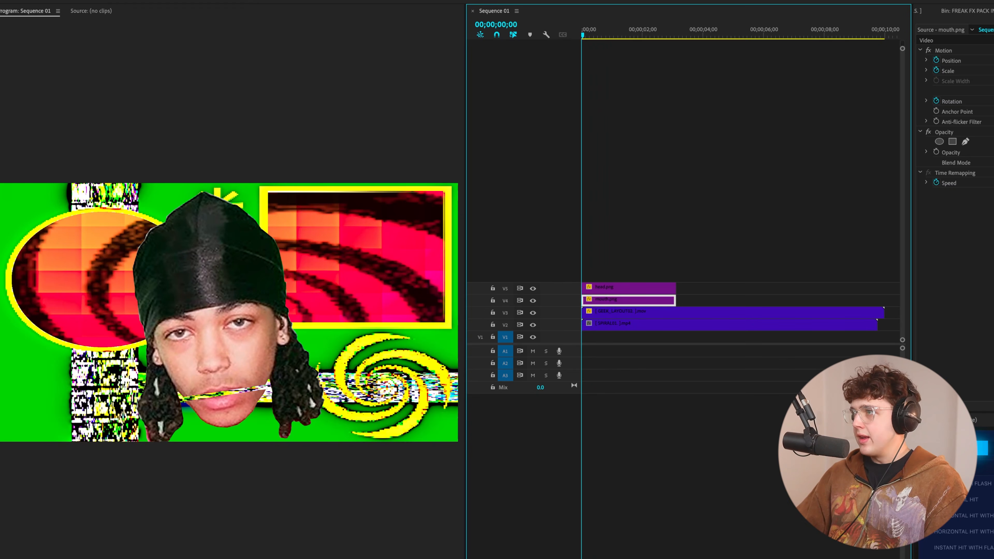
Keyframe the mouth's vertical Position to 729.9 at 00;00;00;04 and 672.9 at 00;00;00;08.
left_click_drag(989, 60, 989, 61)
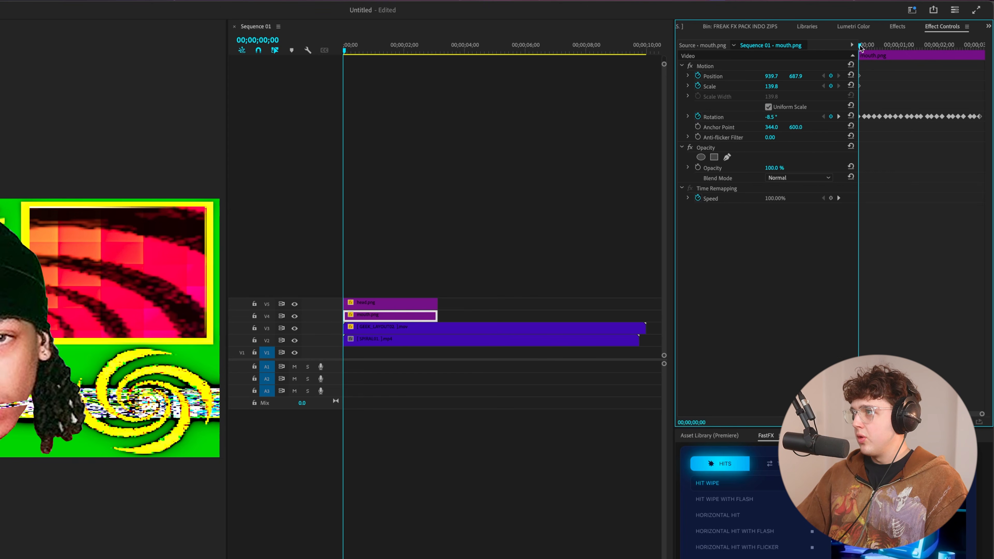
left_click_drag(862, 47, 865, 47)
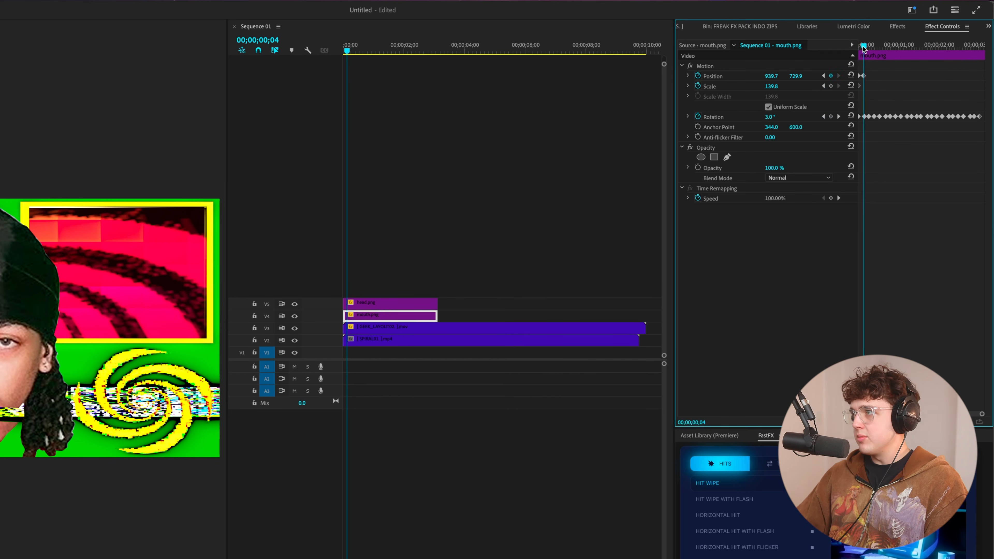
key("Right")
key("Right")
key("Right")
key("Right")
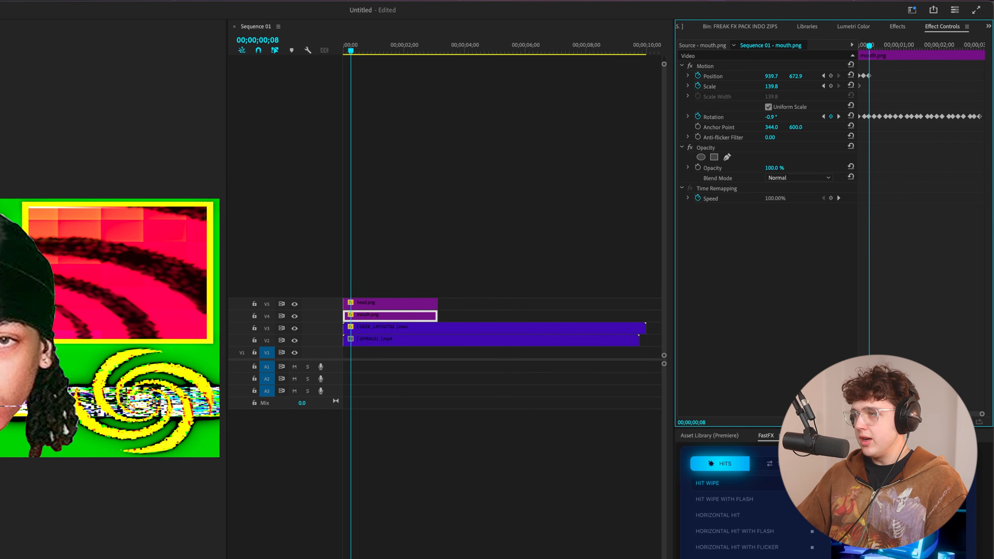
Continue the mouth's alternating up-and-down Position keyframes every few frames through about its first second.
key("Right")
key("Right")
key("Right")
key("Right")
key("Right")
key("Right")
left_click_drag(796, 76, 803, 76)
key("Right")
key("Right")
key("Right")
key("Right")
key("Right")
left_click_drag(796, 76, 802, 76)
key("Right")
key("Right")
key("Right")
key("Right")
key("Right")
key("Right")
key("Right")
key("Right")
key("Right")
key("Right")
key("Right")
Copy the mouth's Position keyframes, repeat them along the clip from 00;00;00;27, and preview the talking motion.
left_click(860, 45)
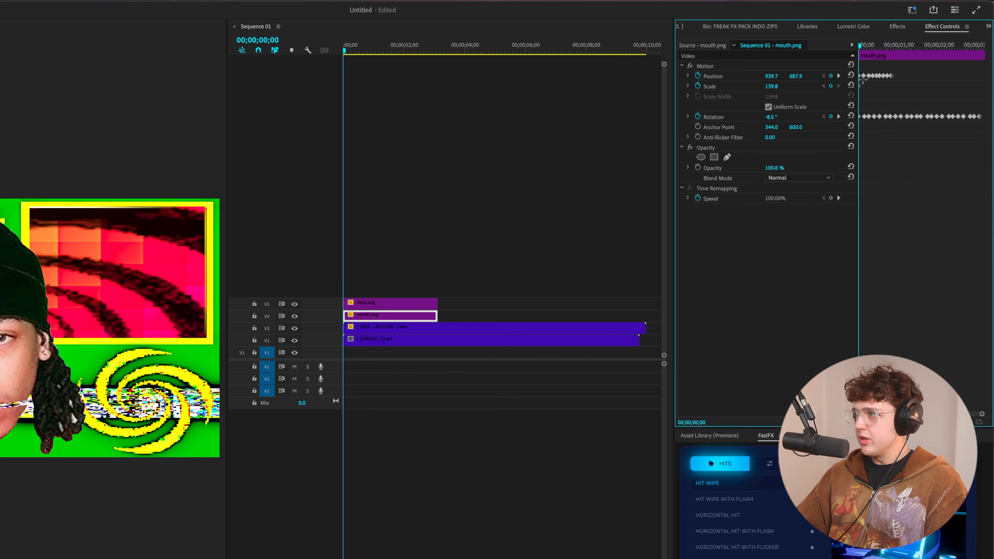
left_click(897, 48)
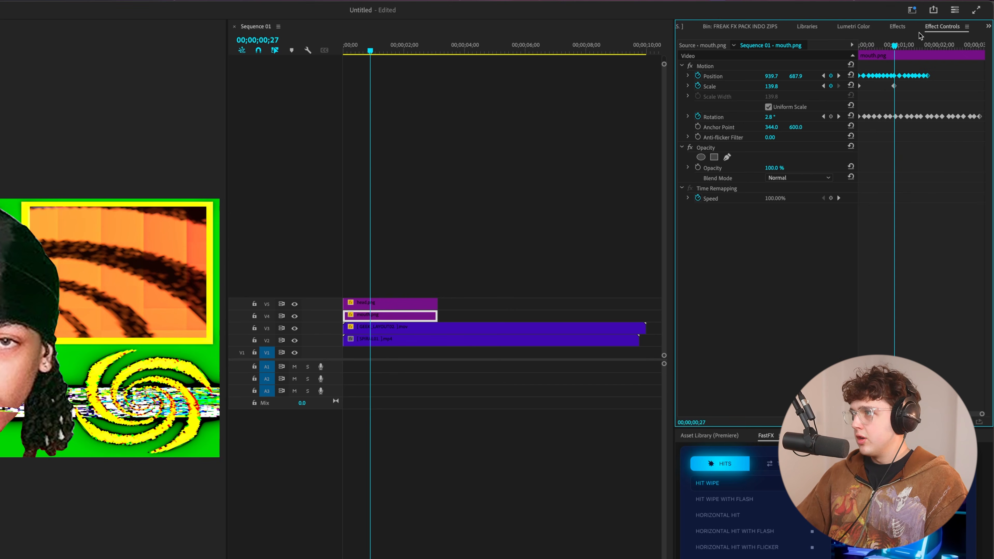
left_click_drag(921, 45, 766, 76)
key("super+v")
key("space")
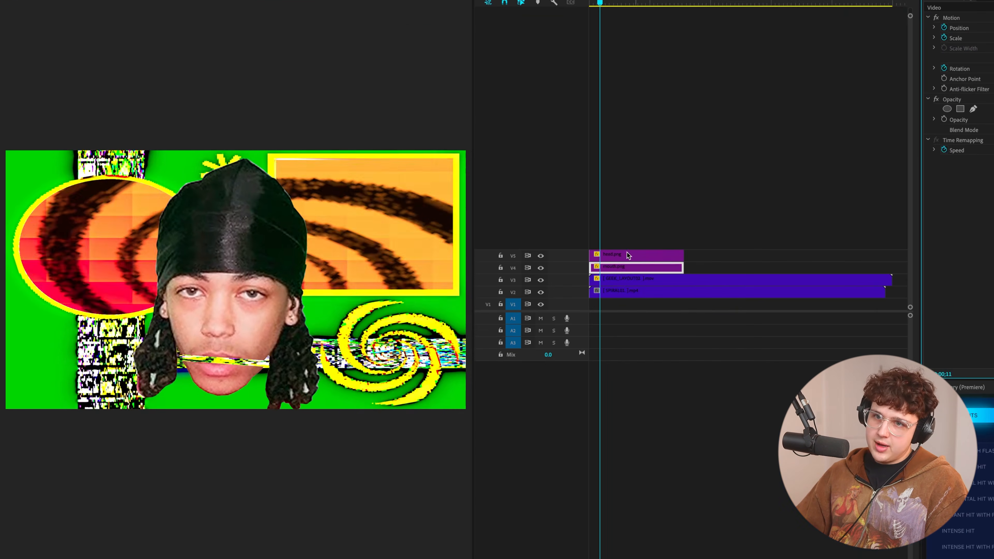
key("space")
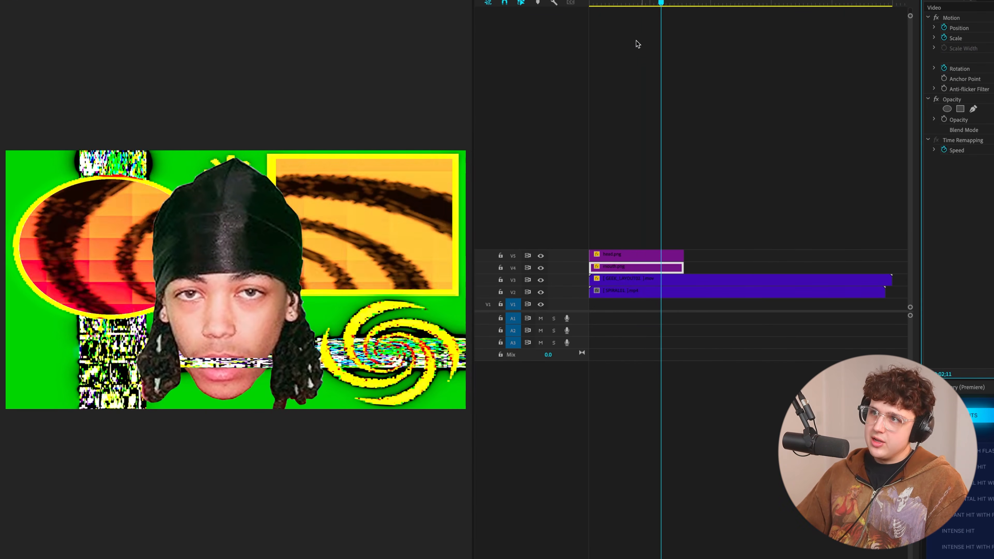
Disable the GEEK_LAYOUT02 clip and preview the talking head over the full-frame spiral background.
left_click_drag(637, 3, 424, 64)
key("space")
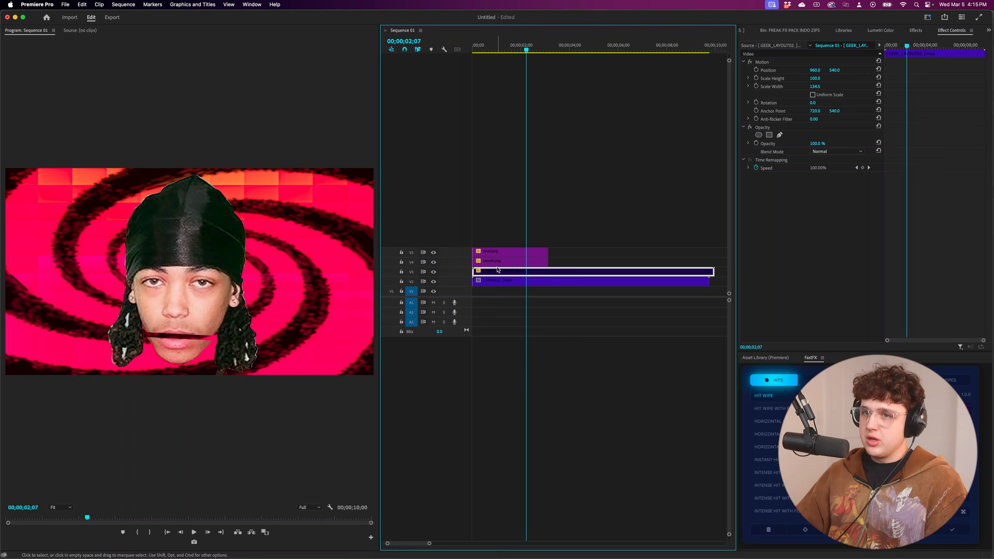
key("space")
key("Home")
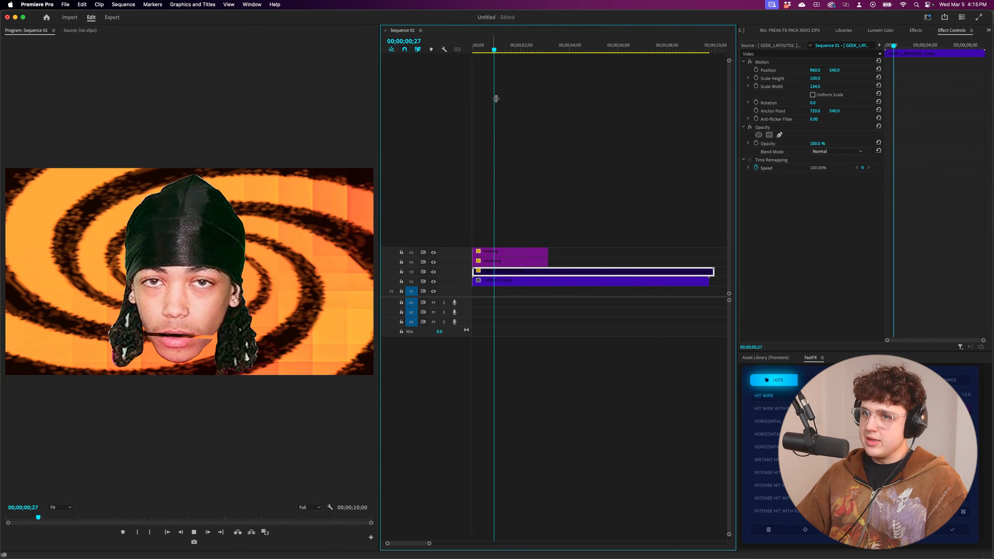
key("space")
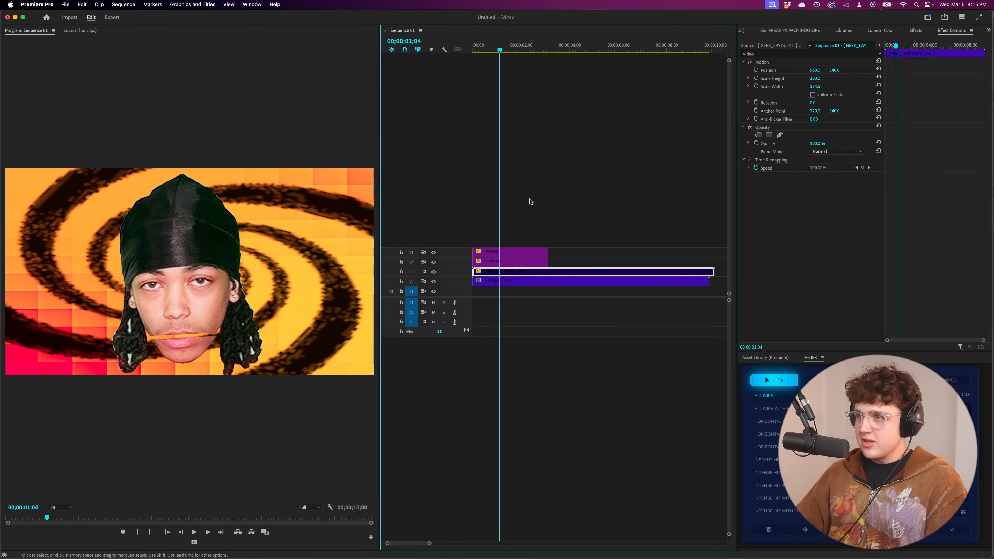
left_click_drag(501, 49, 501, 50)
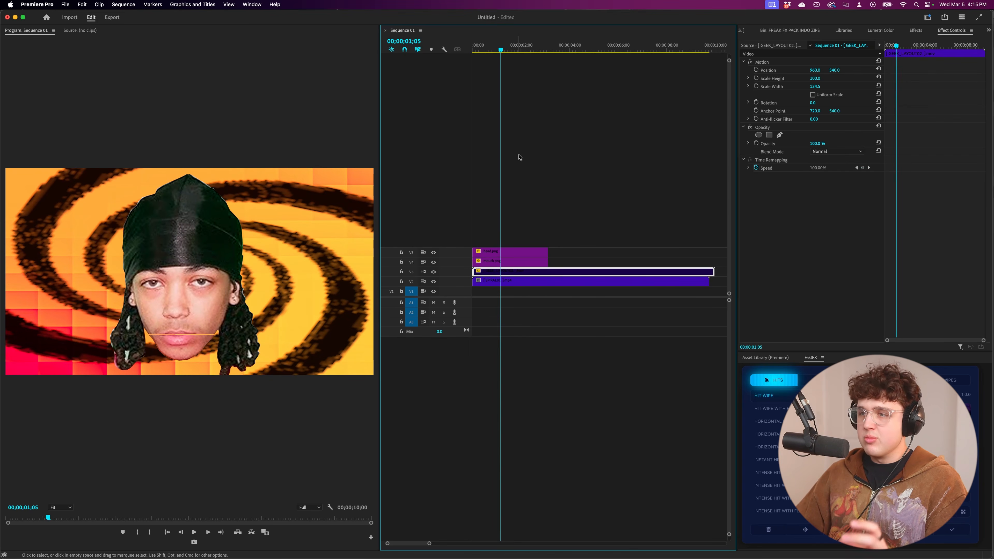
Apply the Unsharp Mask effect to the head clip with Amount 245 and Radius 13.
left_click(514, 253)
left_click(916, 30)
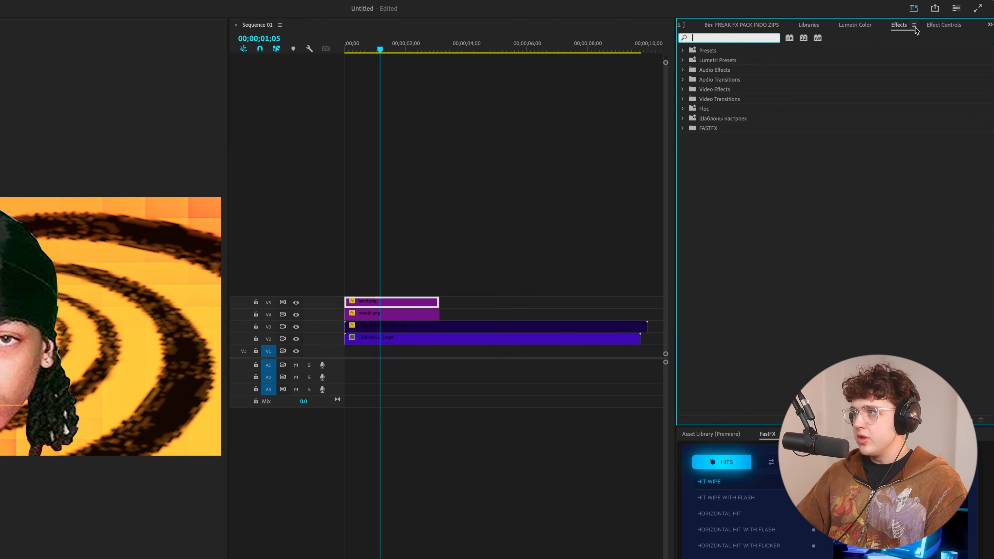
type("unsh")
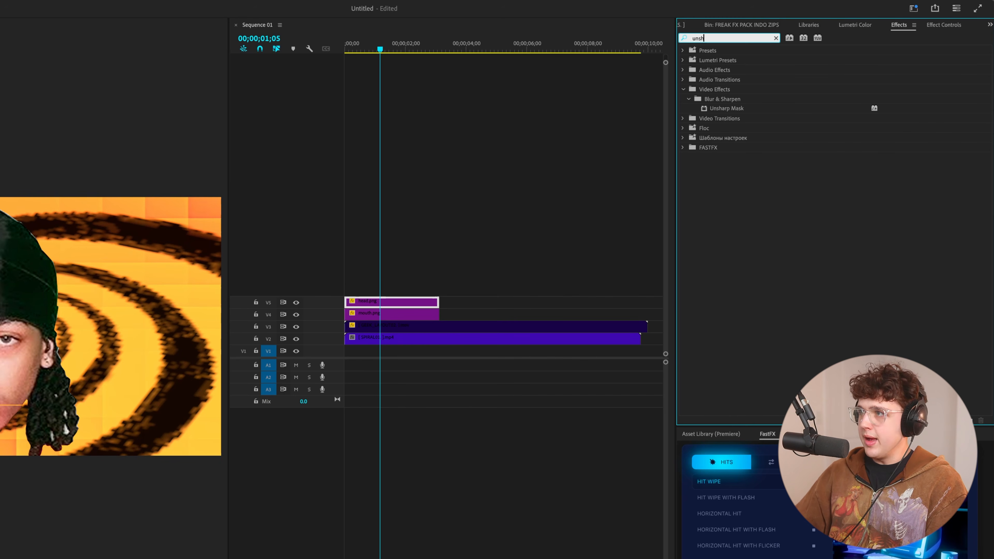
left_click_drag(727, 108, 391, 300)
left_click(957, 26)
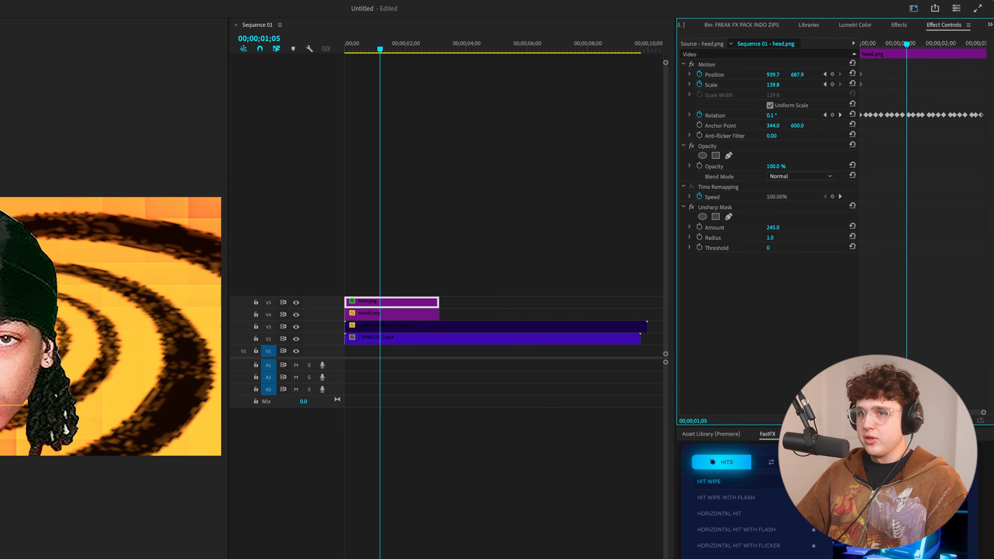
mouse_move(771, 237)
left_mouse_down()
mouse_move(793, 238)
mouse_move(776, 238)
left_mouse_up()
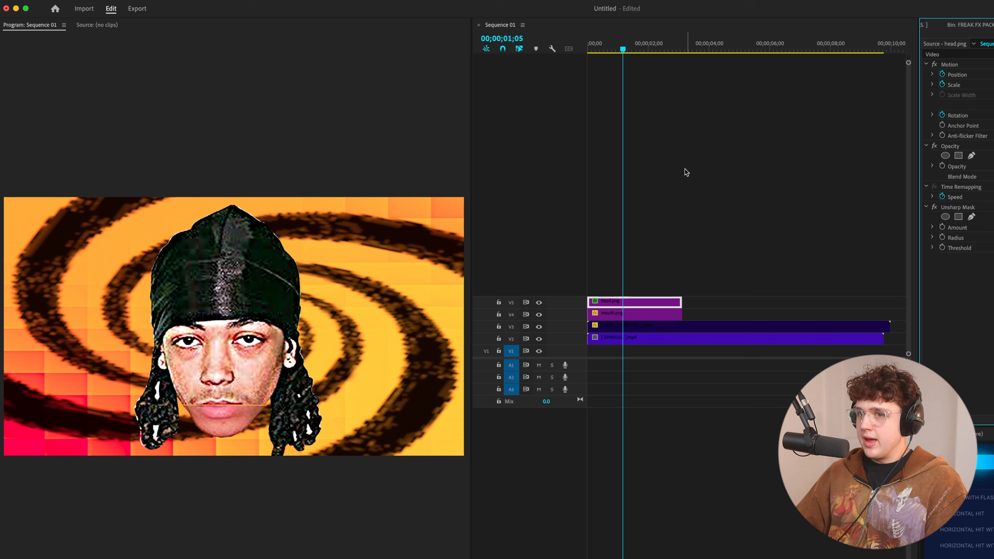
Compare the head with its Unsharp Mask effect turned off and on.
left_click(936, 206)
left_click(936, 207)
left_click(936, 206)
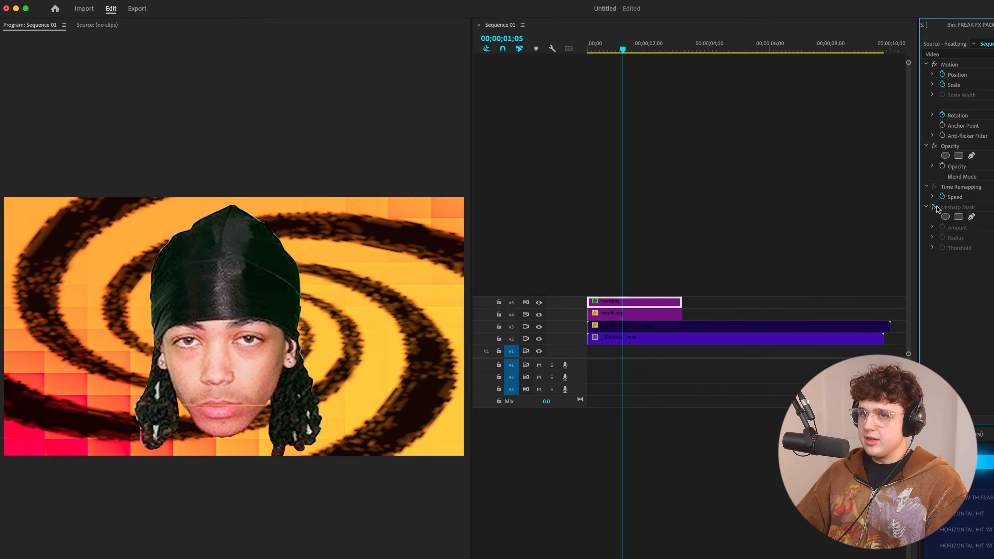
left_click(937, 207)
Copy the head's Unsharp Mask effect onto the mouth clip and return the playhead to the start.
left_click(965, 206)
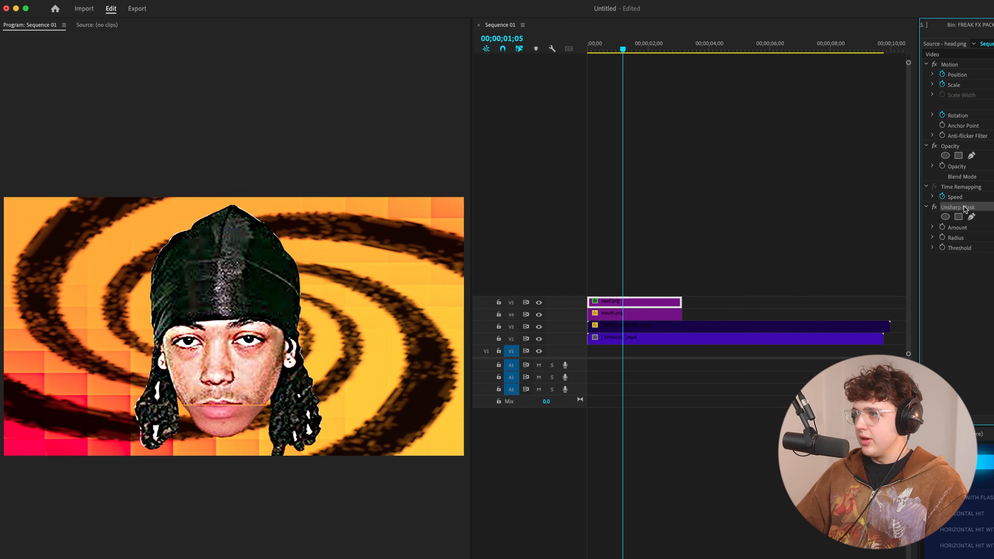
left_click(641, 314)
left_click_drag(607, 43, 557, 55)
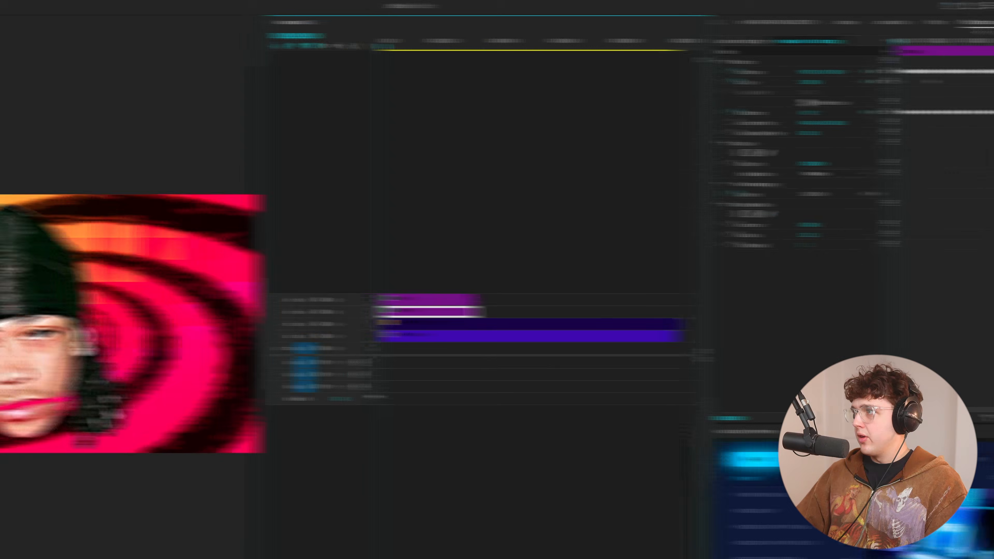
Raise the head clip's Saturation in Lumetri Color and set the mouth clip's Saturation to 200.
left_click(857, 22)
left_click(394, 299)
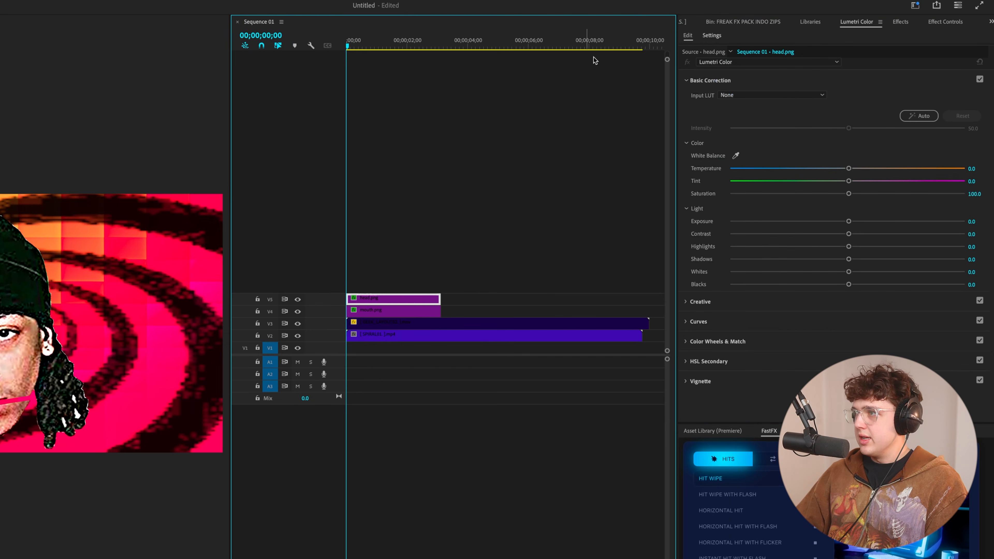
left_click_drag(847, 194, 867, 194)
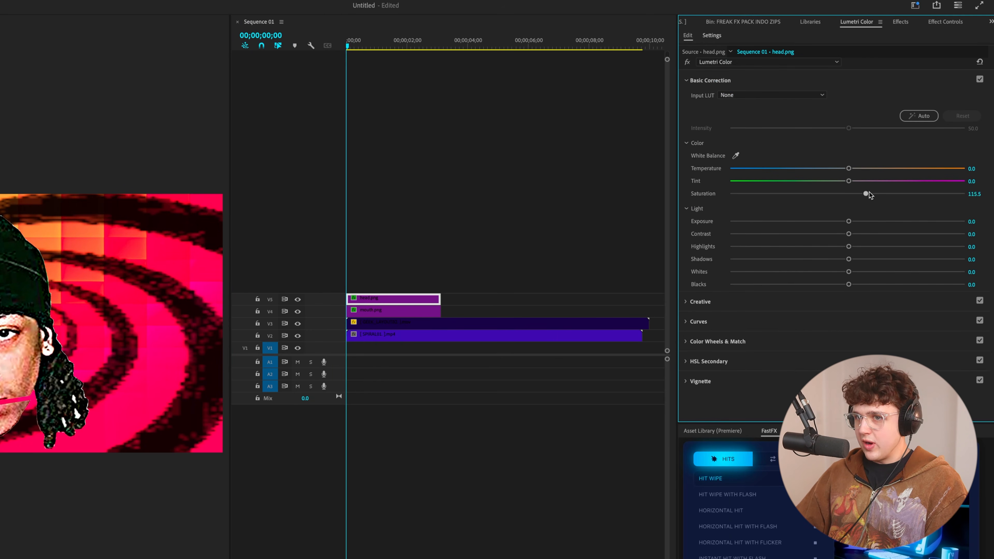
left_click(357, 313)
Play the sequence from the start to check the sharpened, saturated head and mouth.
mouse_move(332, 41)
left_mouse_down()
mouse_move(386, 42)
mouse_move(344, 42)
left_mouse_up()
key("space")
key("grave")
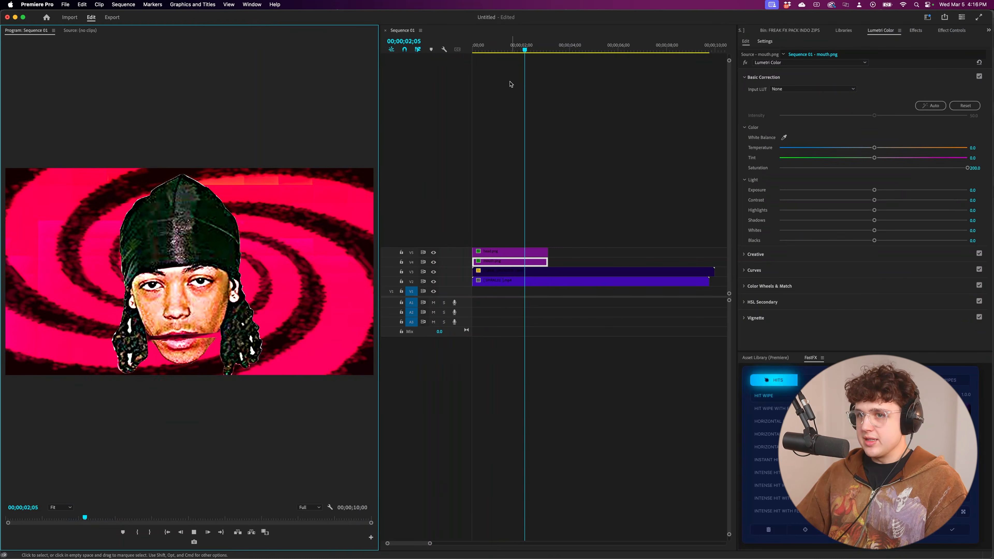
left_click_drag(486, 50, 473, 54)
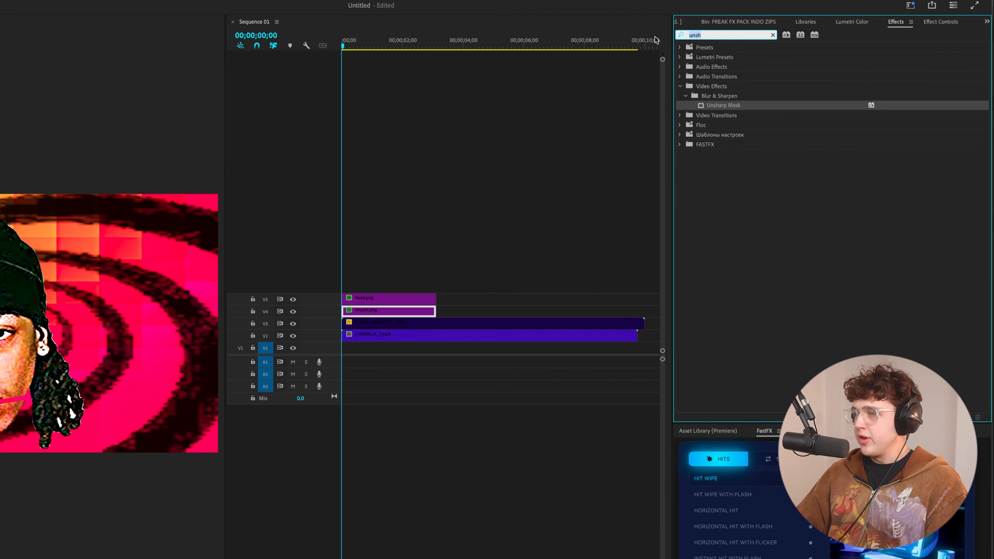
Search the effects for "shadow" and apply Drop Shadow to both the mouth and head clips.
key("BackSpace")
key("BackSpace")
key("BackSpace")
key("BackSpace")
type("shadow")
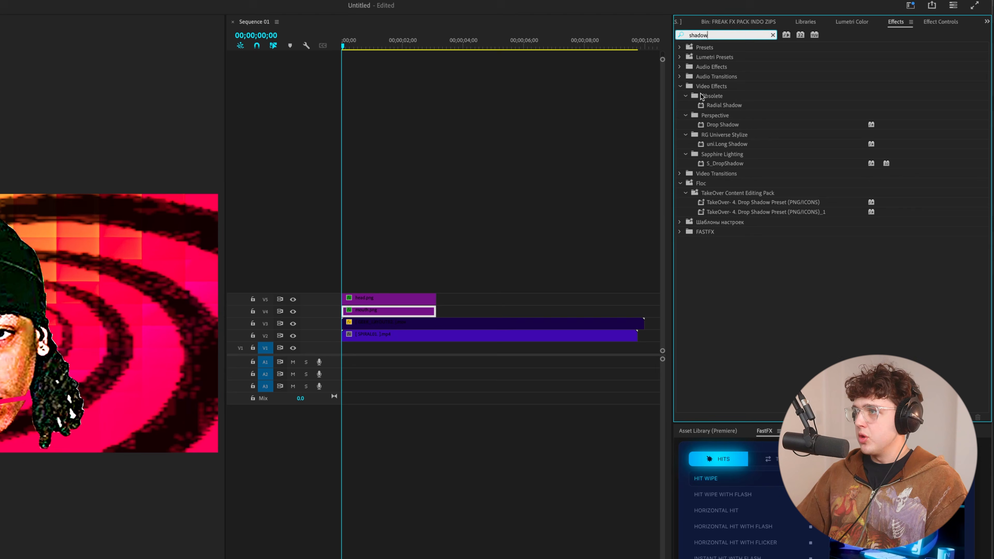
left_click(725, 125)
left_click_drag(722, 127, 389, 313)
left_click_drag(714, 133, 388, 301)
Set the head clip's Drop Shadow to 100% opacity, distance 9 and softness 26.
left_click(378, 43)
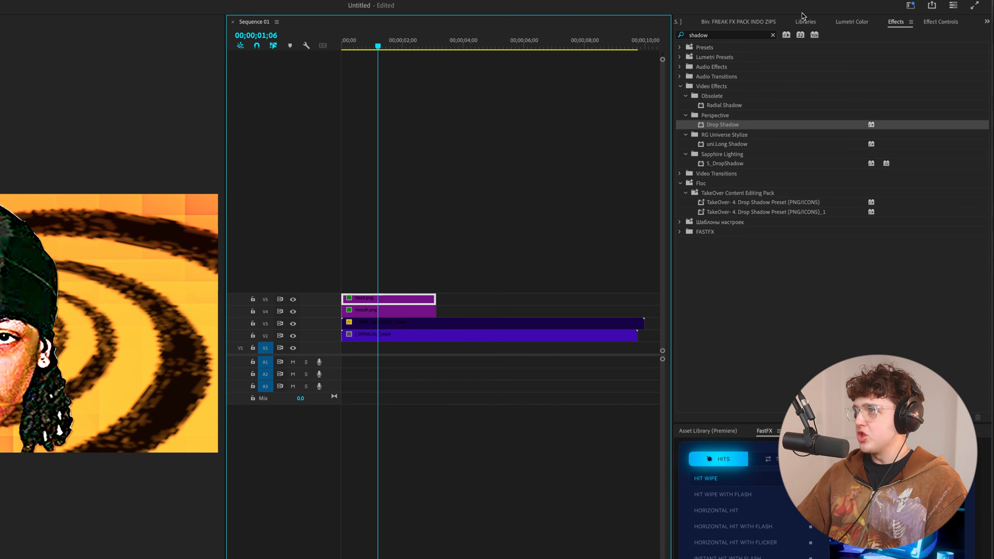
left_click(920, 22)
scroll(738, 371, "down", 3)
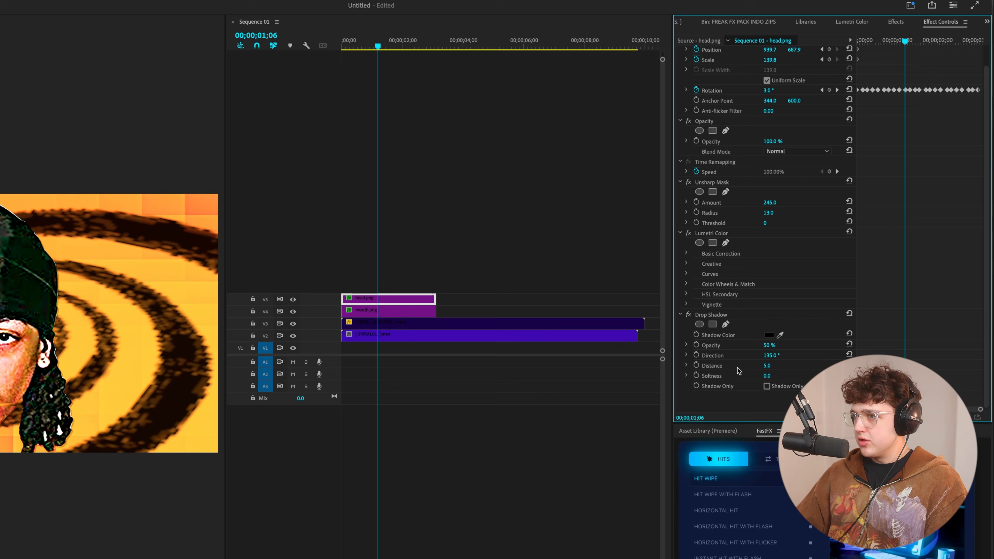
left_click(403, 311)
left_click(405, 302)
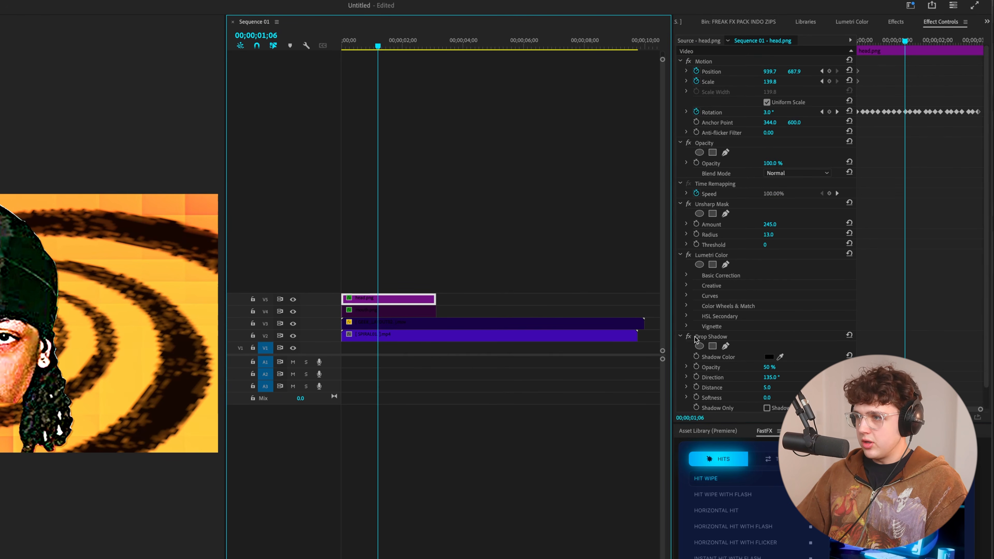
left_click(689, 337)
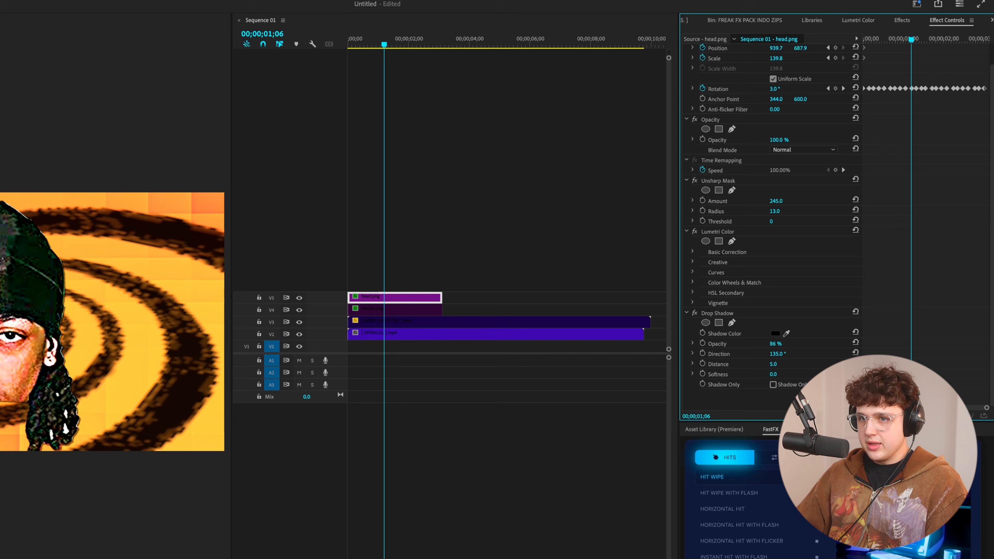
mouse_move(773, 374)
left_mouse_down()
mouse_move(802, 364)
mouse_move(775, 364)
left_mouse_up()
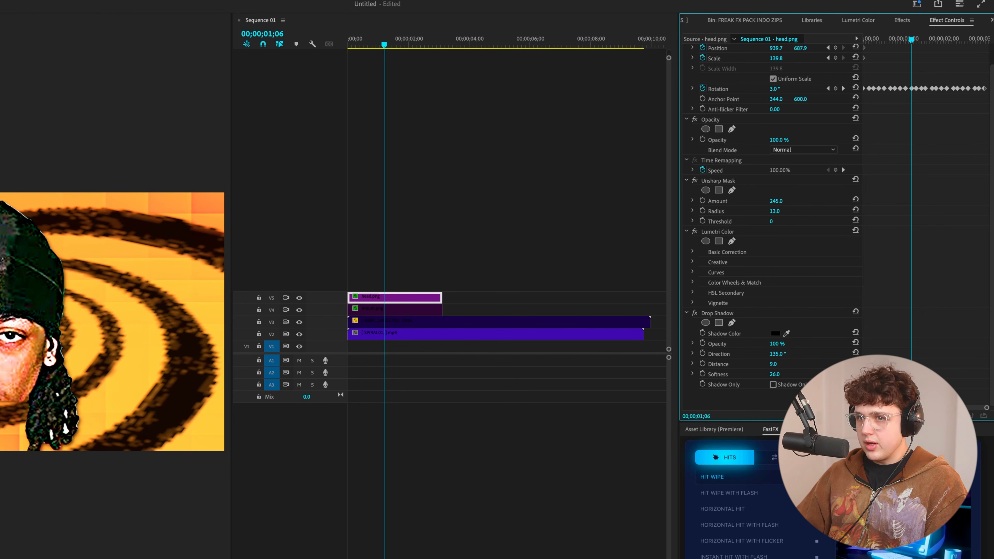
Copy the head's adjusted Drop Shadow effect onto the mouth clip.
left_click(700, 314)
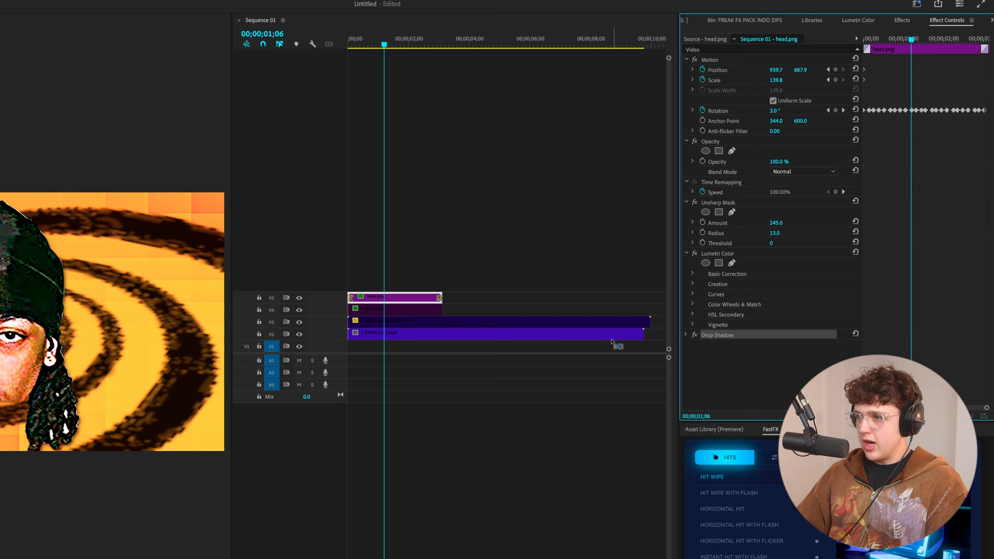
left_click(434, 310)
scroll(704, 341, "down", 2)
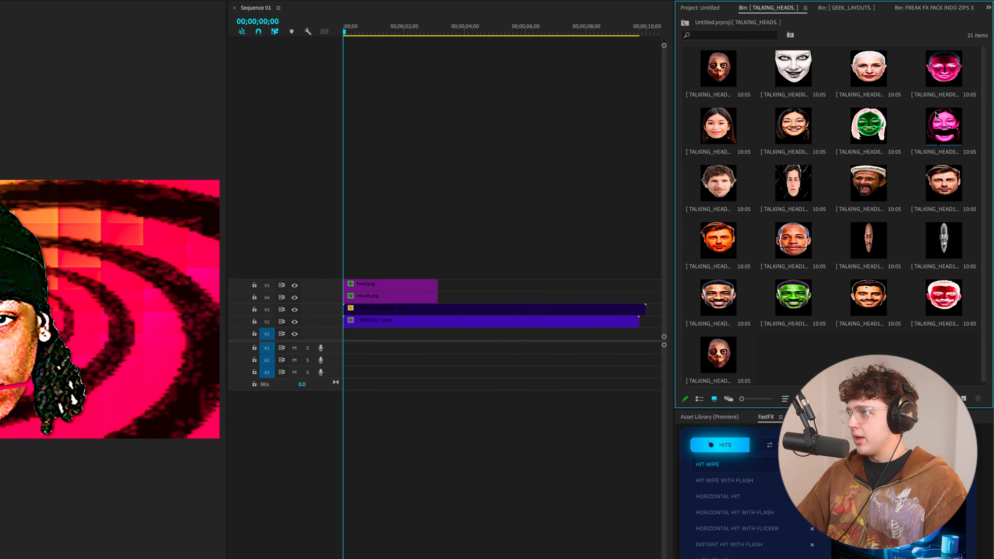
Search the effects for "tint" and apply Tint to the head clip.
left_click(988, 8)
left_click(916, 113)
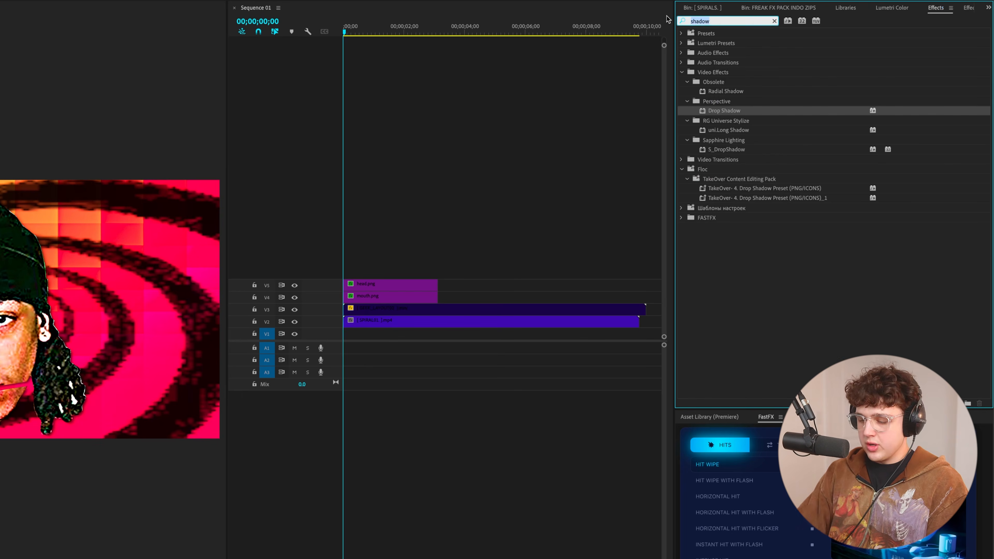
type("tint")
left_click_drag(713, 91, 392, 285)
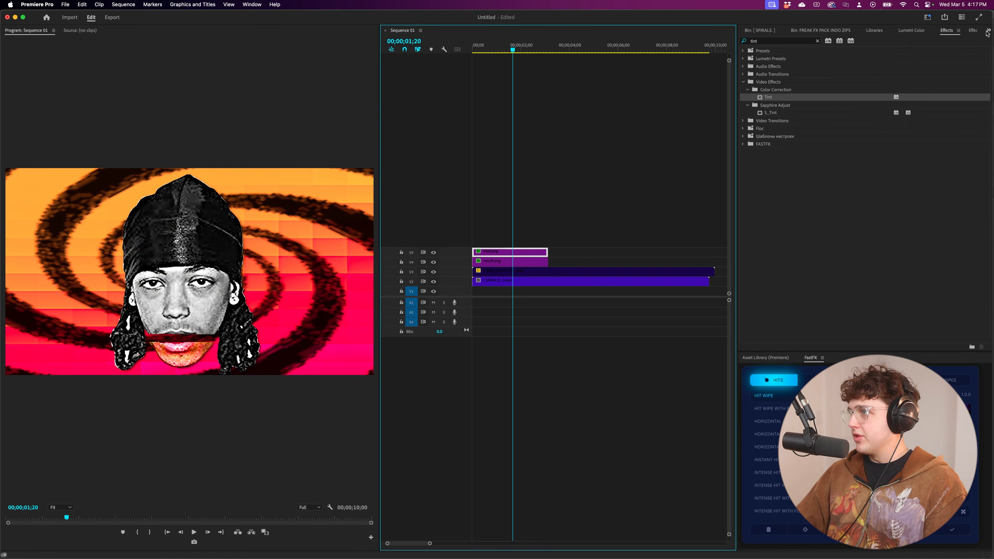
Set the head clip's Tint effect to map white to pure red, FF0000.
left_click(988, 31)
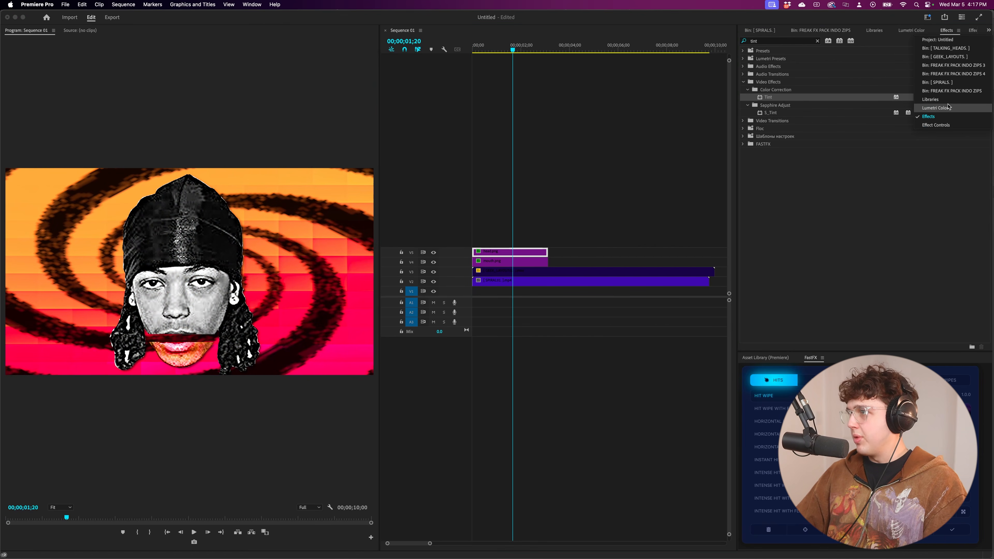
left_click(947, 85)
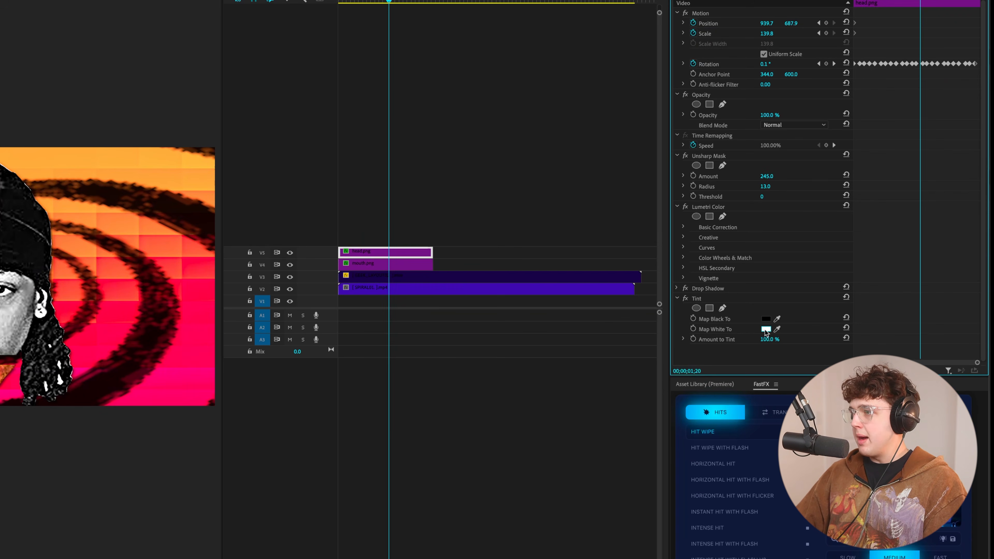
left_click(765, 334)
left_click(766, 329)
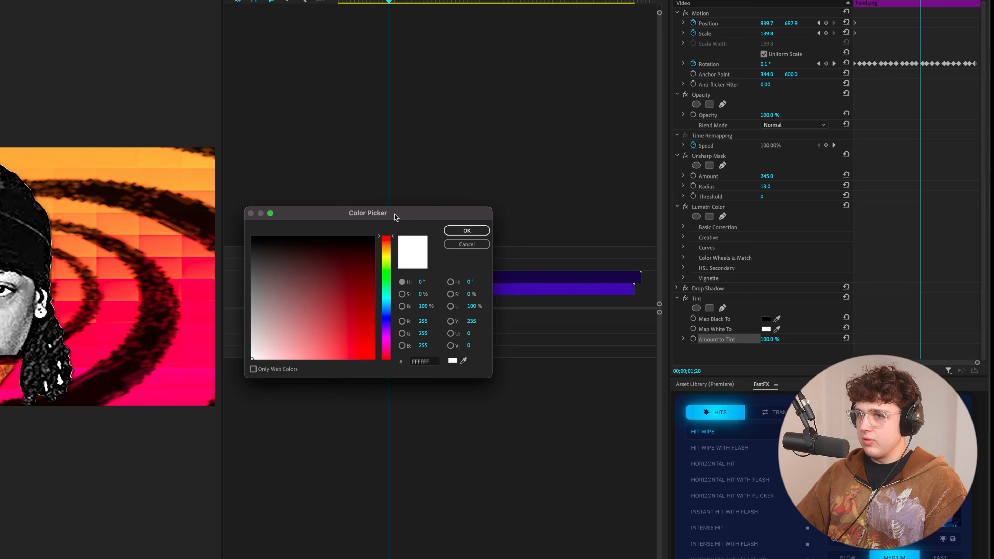
left_click(452, 234)
left_click(768, 329)
left_click_drag(372, 239, 431, 374)
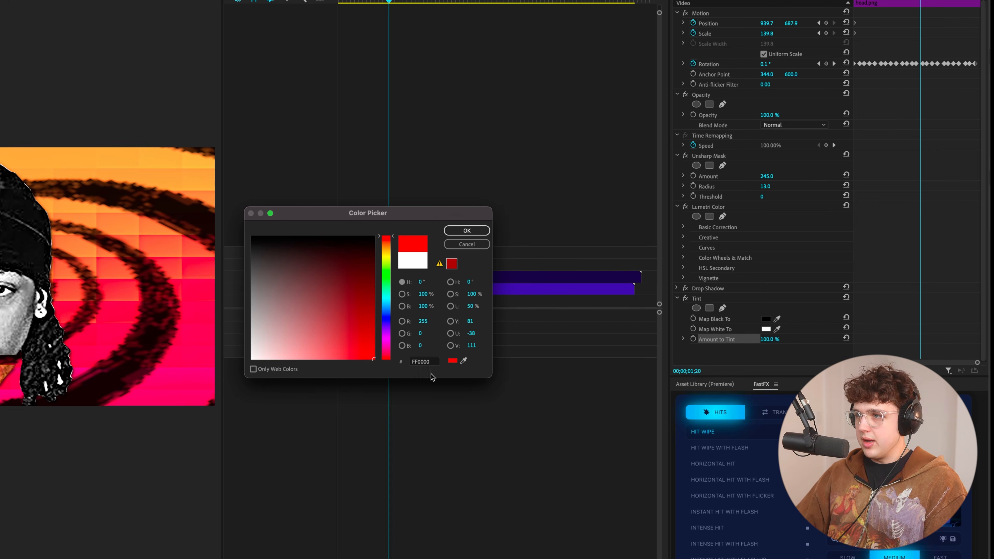
left_click(467, 230)
Try an Amount to Tint of 64% on the head clip and undo the whole Tint effect.
left_click_drag(770, 339, 757, 339)
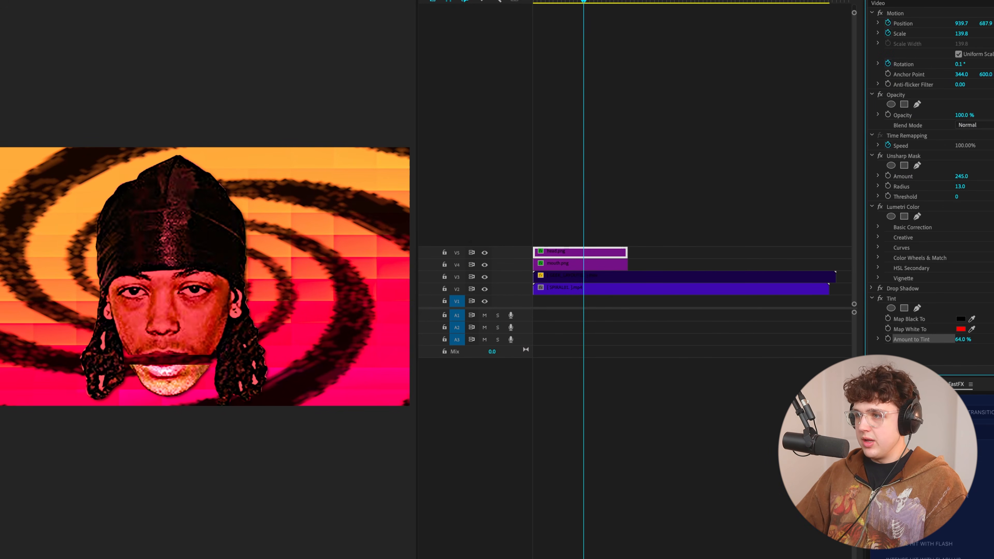
left_click_drag(963, 339, 969, 340)
key("super+z")
key("super+z")
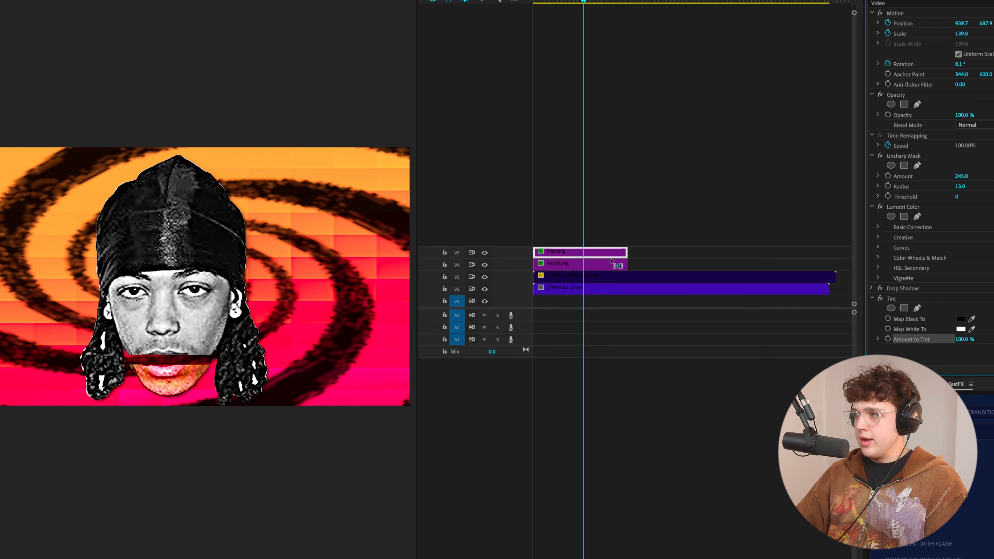
key("ctrl+z")
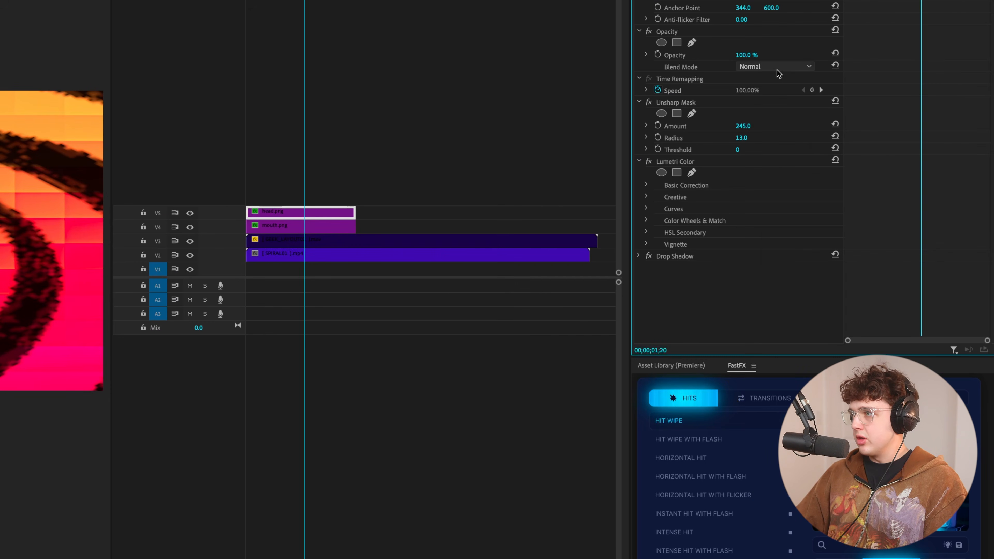
Set the head clip's blend mode to Exclusion and duplicate the clip onto the track above.
left_click(778, 67)
left_click(762, 350)
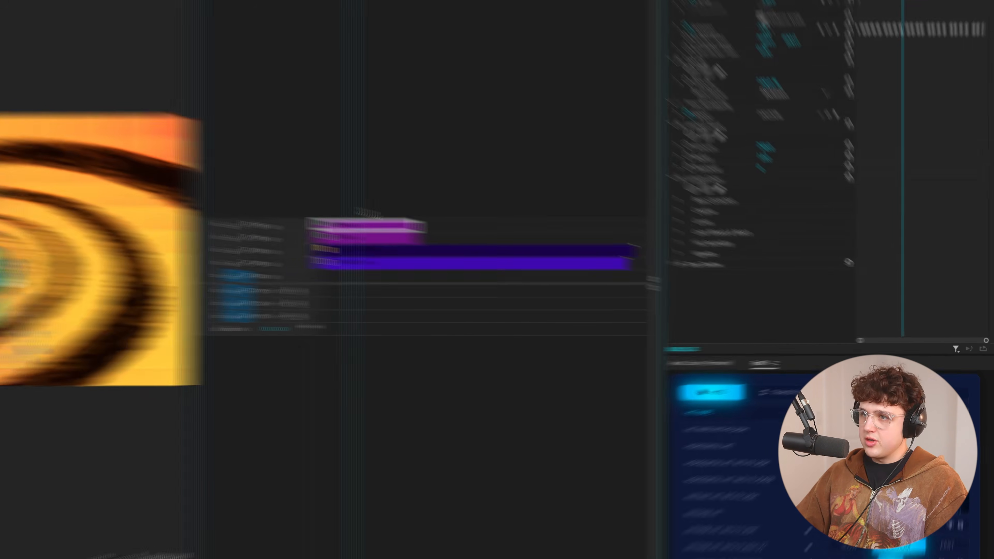
left_click_drag(362, 225, 361, 213)
left_click(356, 215)
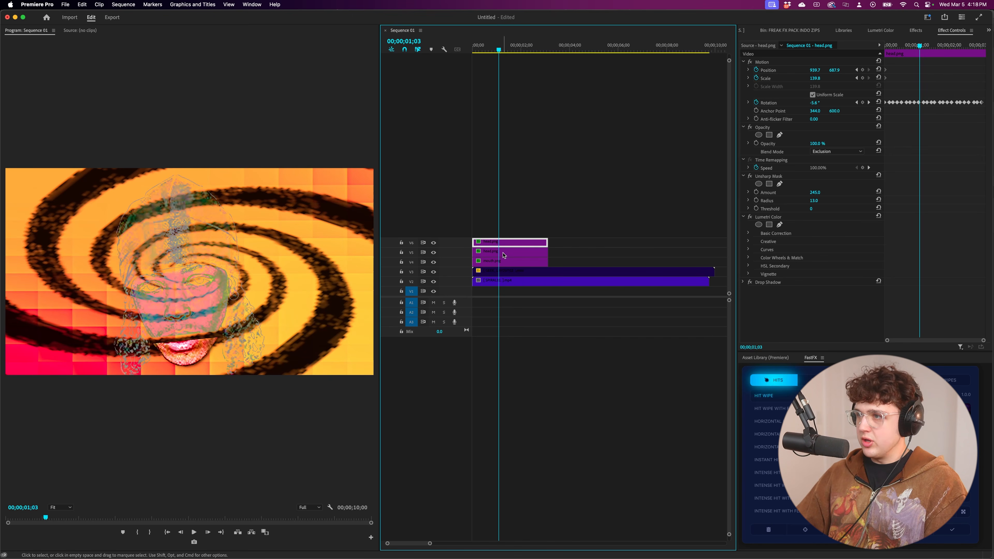
Set the blend mode of the lower head copy on V5 back to Normal.
left_click(504, 254)
left_click(826, 151)
left_click(826, 157)
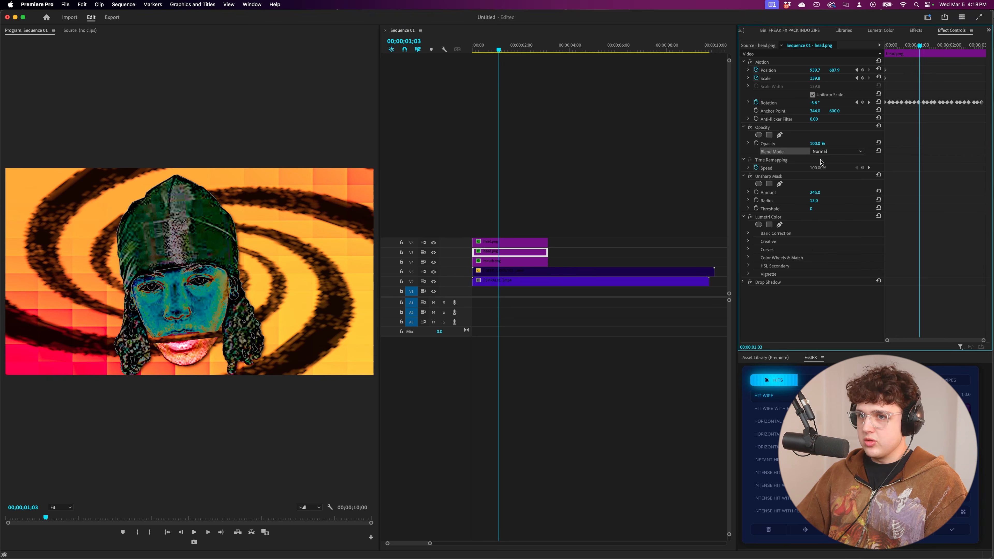
Play the sequence to check the blended head and undo the head clip's blend mode change.
left_click(500, 52)
key("space")
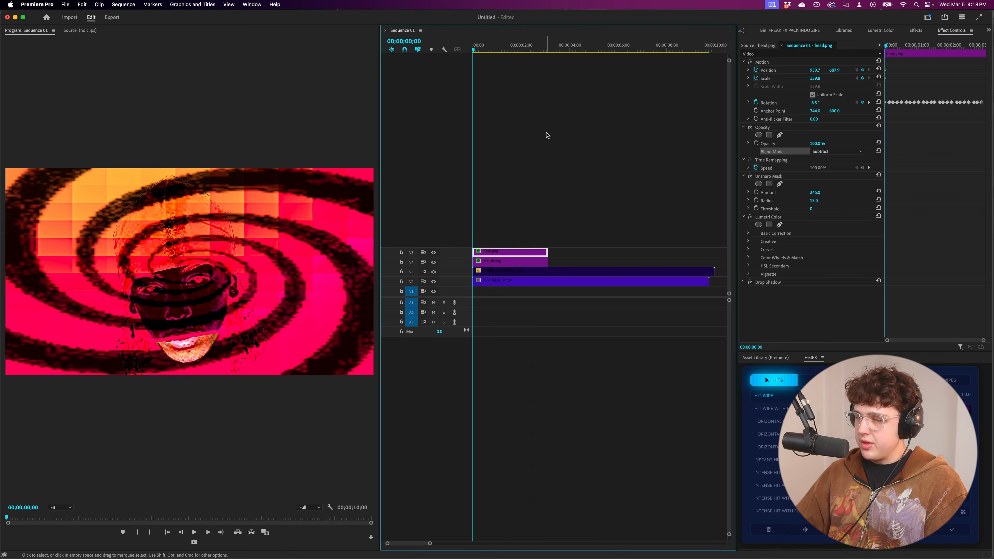
key("super+z")
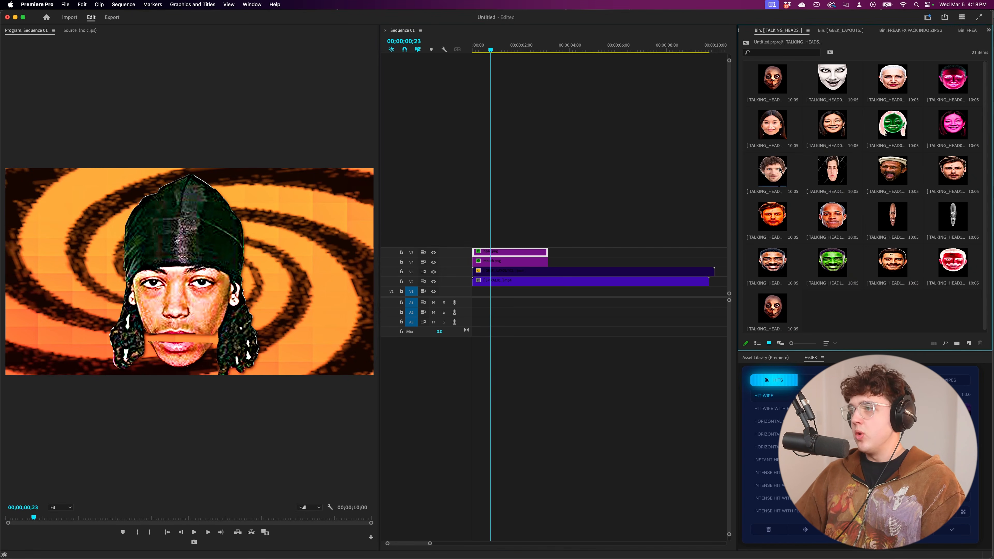
Place the brown-haired man's clip from the [ TALKING_HEADS. ] bin after the head clip on V5 and play the sequence to compare both.
left_click_drag(772, 173, 587, 253)
key("space")
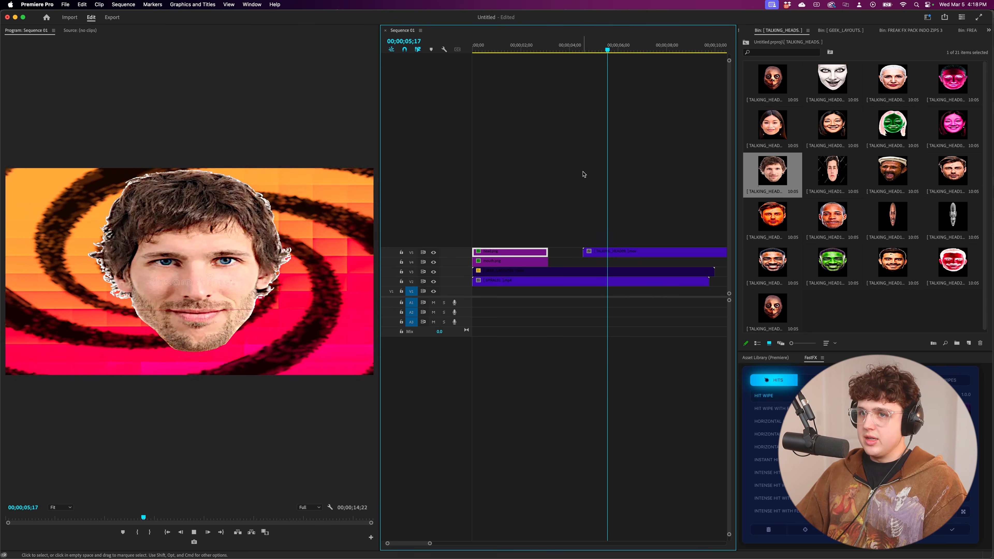
key("minus")
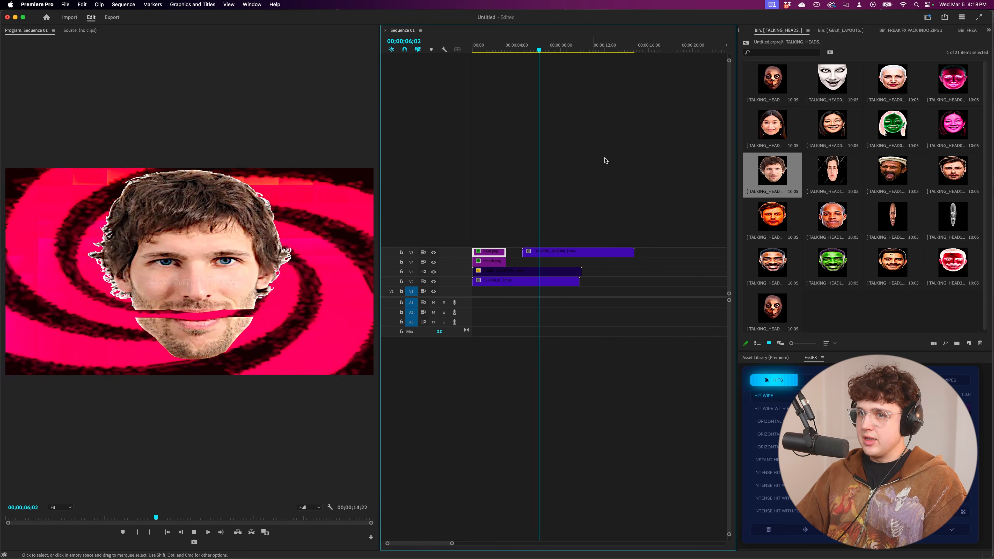
key("Home")
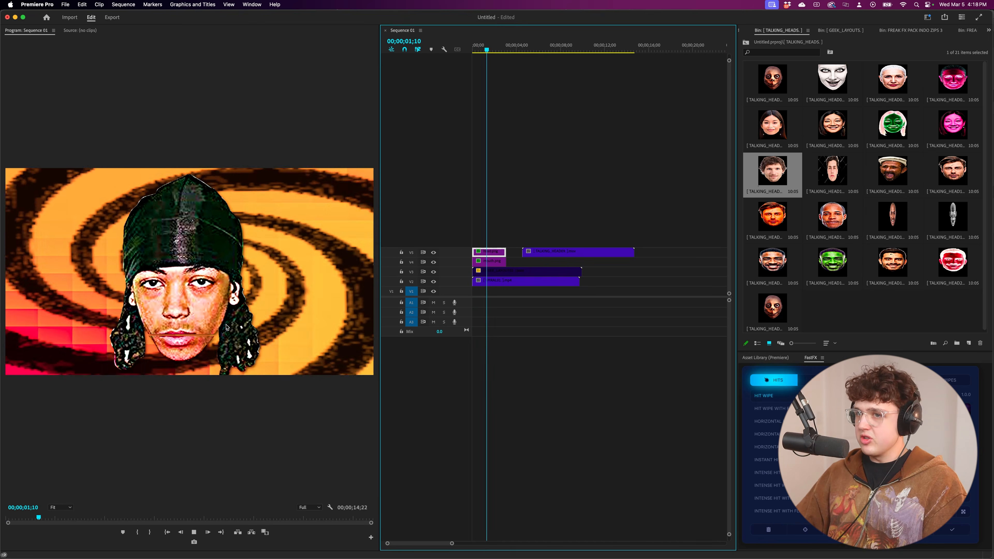